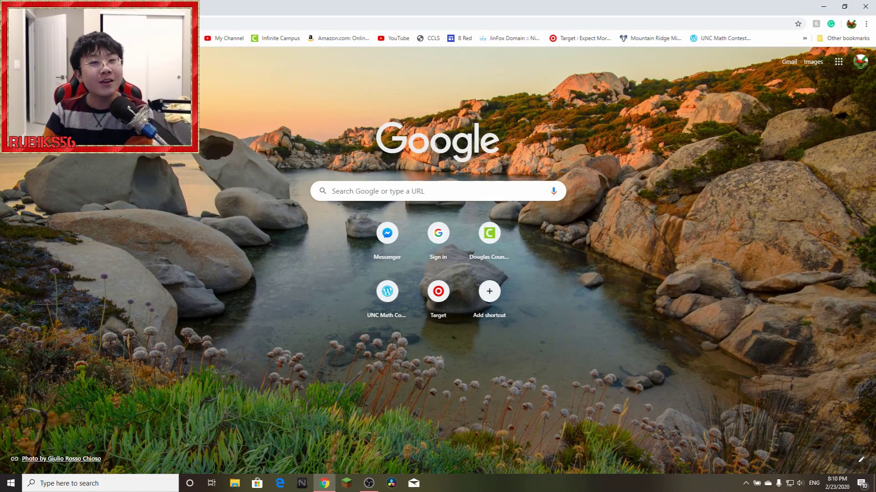
- Open the YouTube channel's uploads from the My Channel bookmark and view the "Beat Saber with a Budget" video
left_click(224, 38)
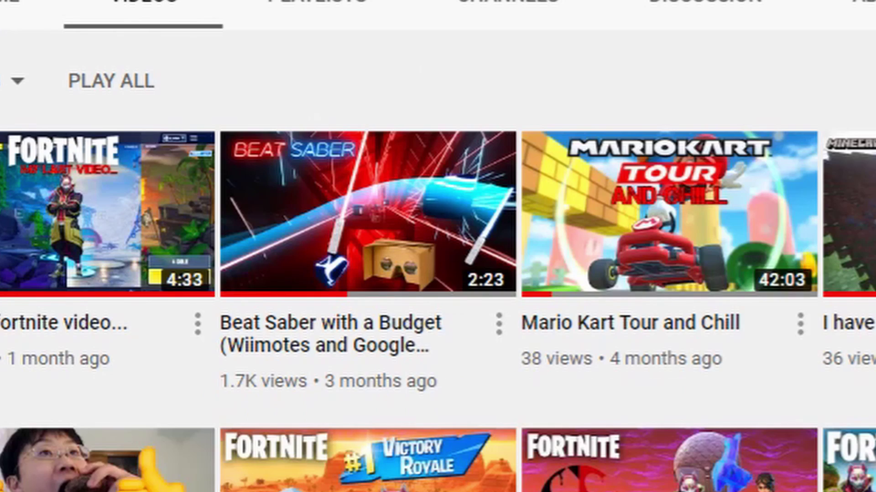
scroll(341, 301, "down", 1)
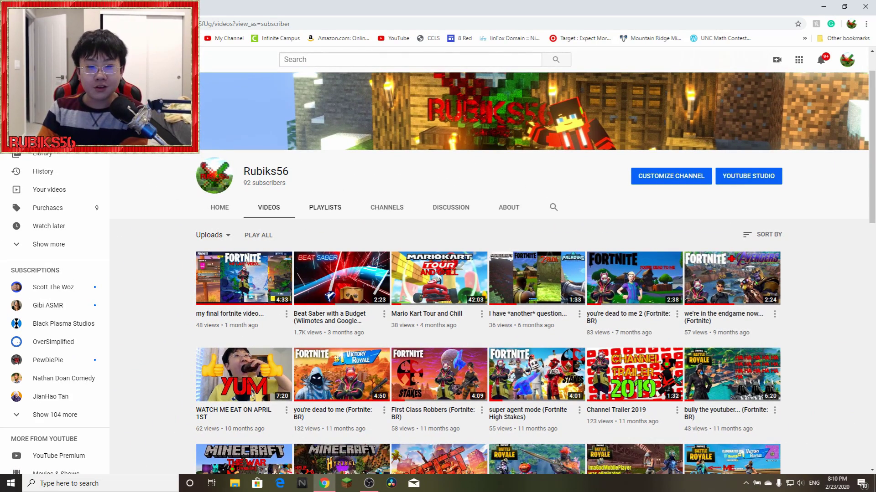
left_click(341, 278)
scroll(338, 273, "down", 10)
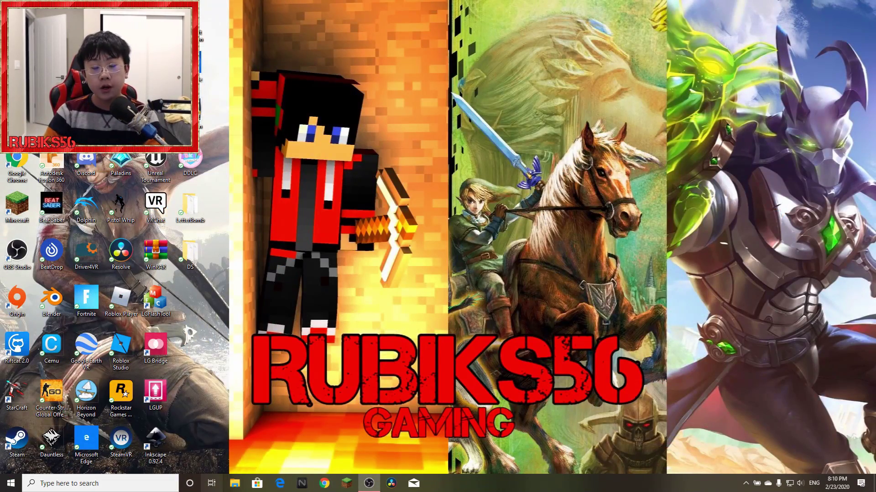
left_click(11, 483)
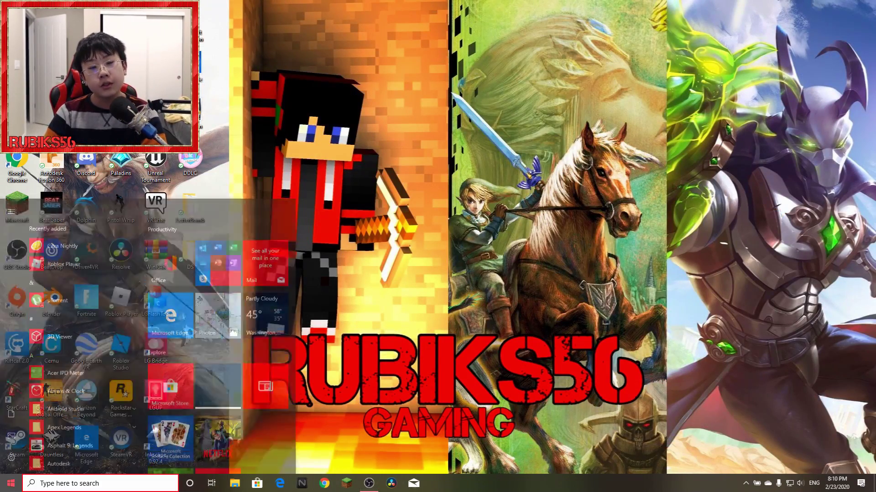
scroll(82, 411, "down", 10)
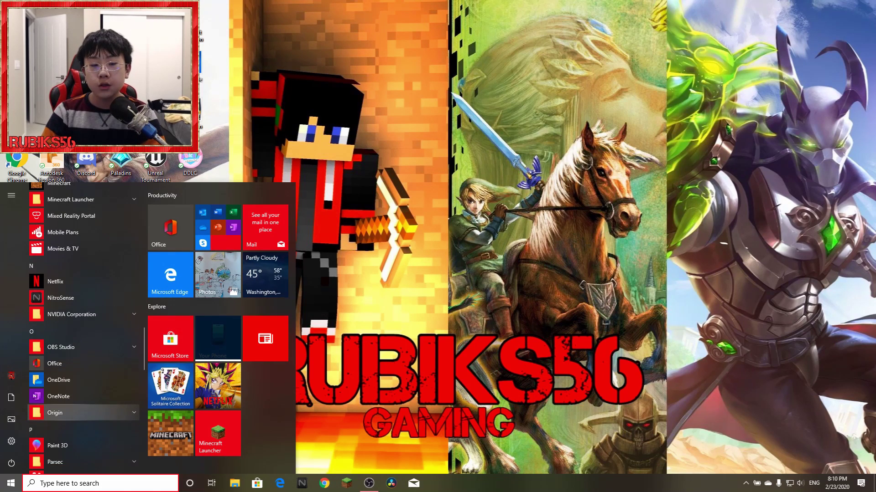
scroll(82, 429, "down", 2)
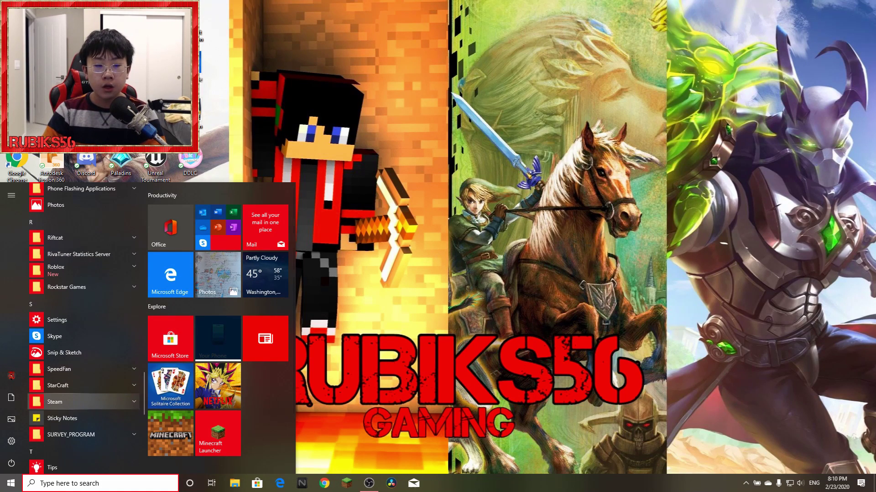
left_click(82, 401)
key("Escape")
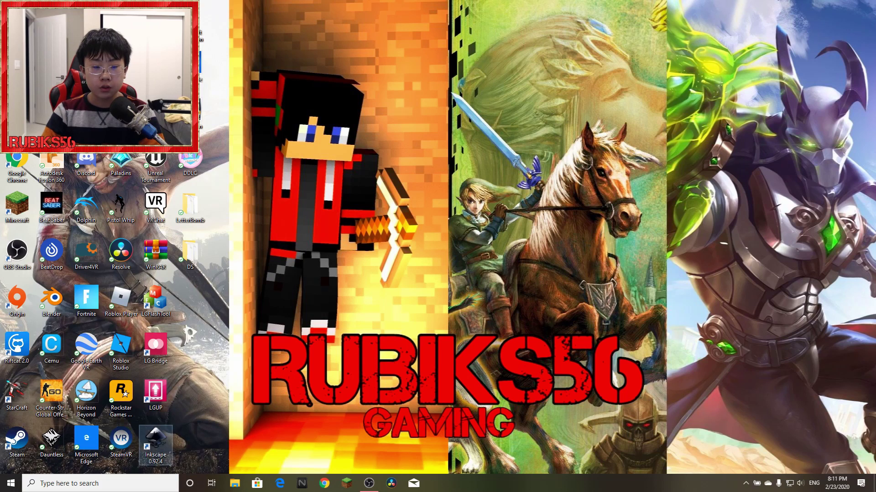
- Switch to Steam by launching it from the desktop
left_click(11, 483)
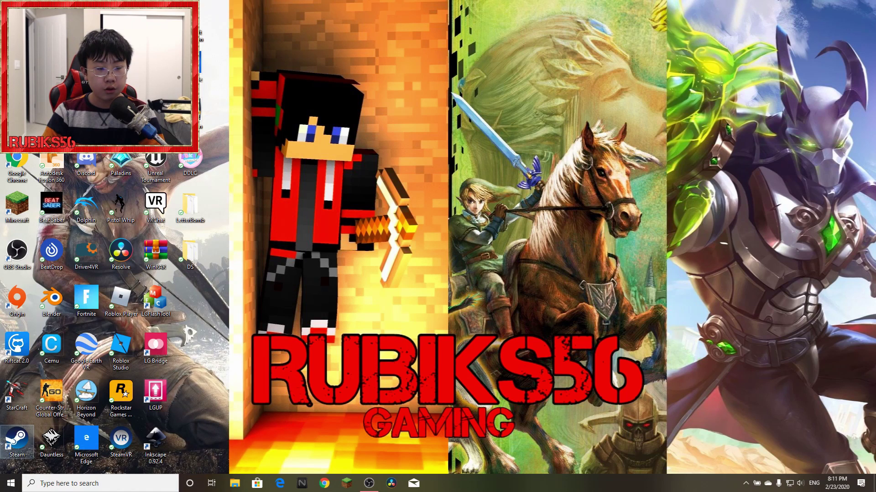
double_click(17, 442)
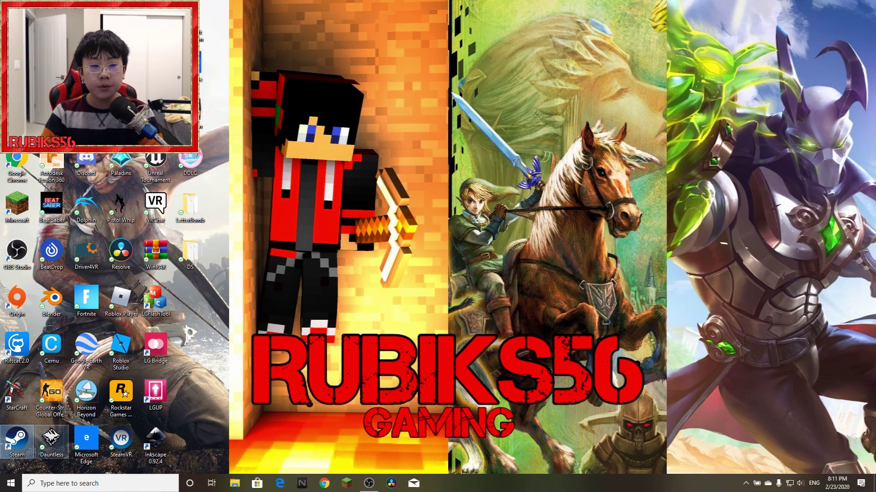
double_click(17, 441)
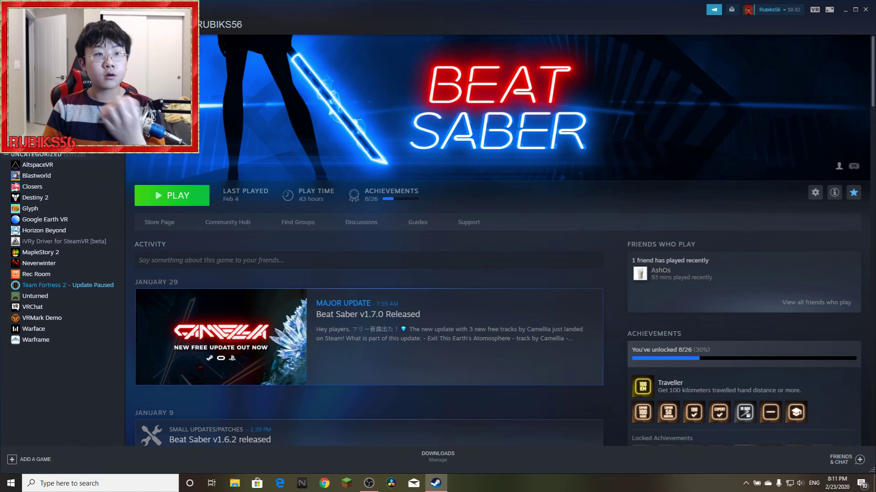
- Search the Steam store for "ivry" and open the iVRy Driver for SteamVR page
left_click(48, 25)
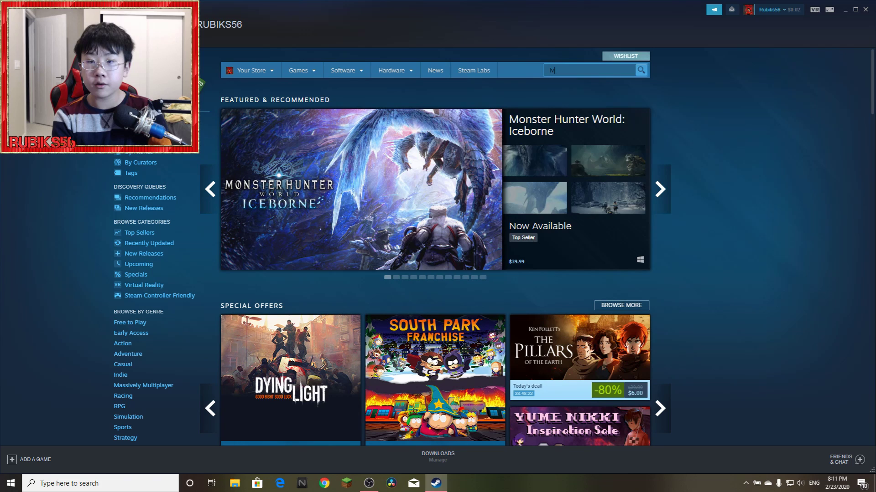
type("ry")
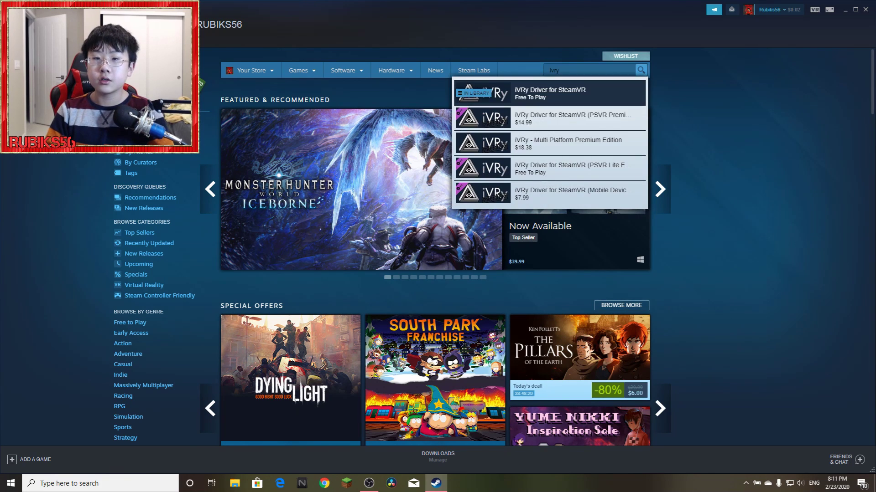
key("Return")
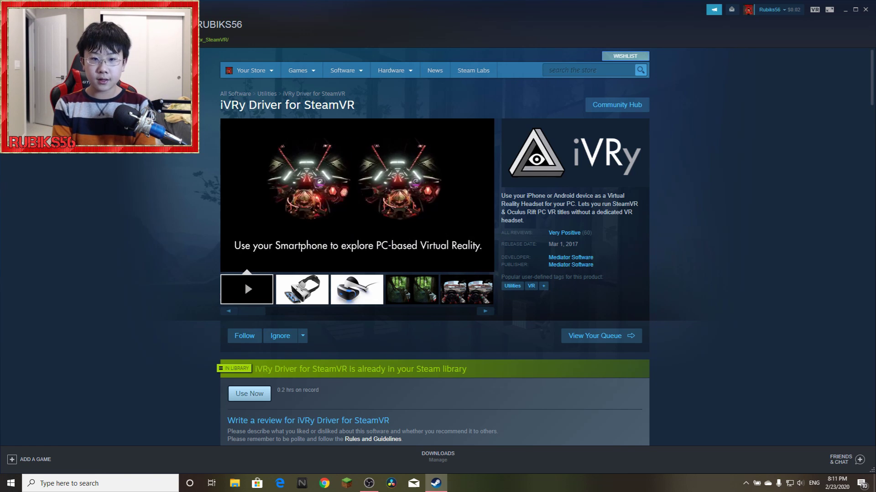
- Install the free iVRy Driver for SteamVR under D:\SteamLibrary, with desktop and start menu shortcuts
scroll(245, 281, "down", 1)
scroll(245, 281, "down", 8)
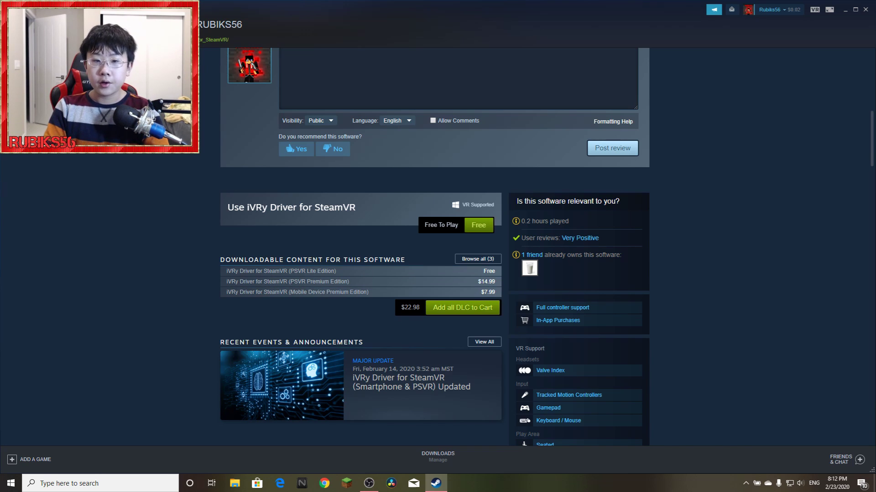
scroll(244, 99, "up", 4)
scroll(245, 99, "down", 3)
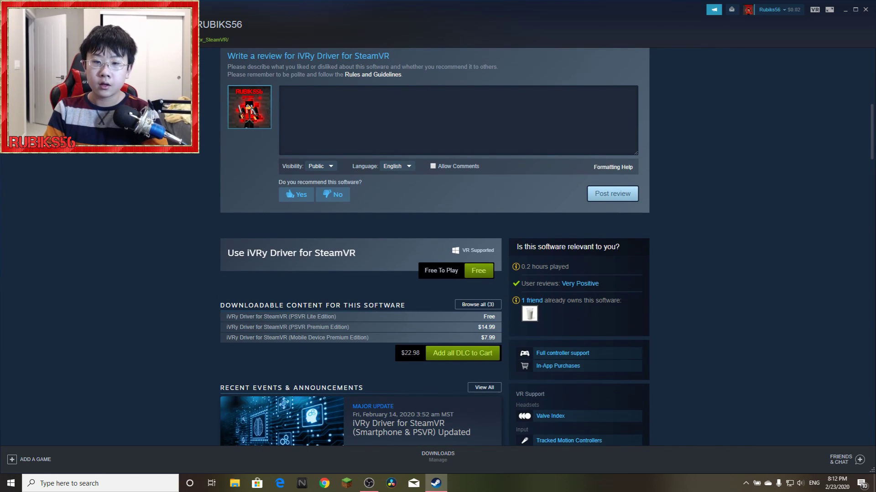
left_click(479, 270)
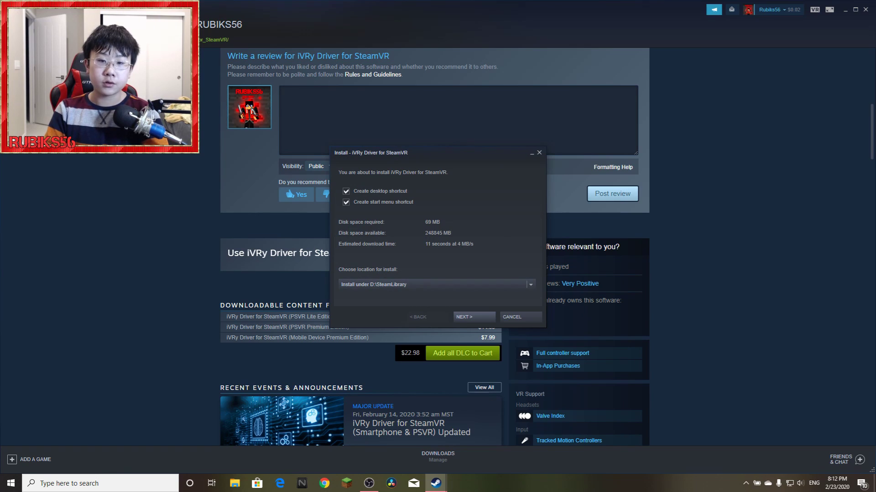
left_click(474, 317)
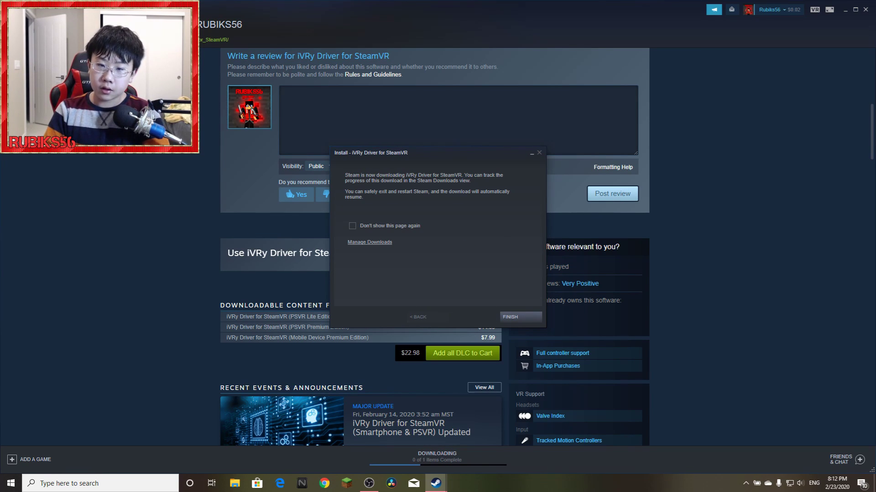
key("Return")
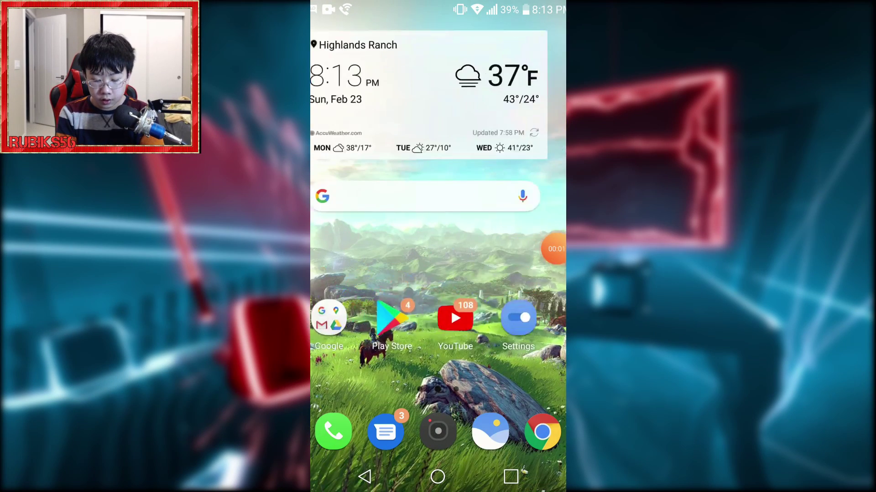
- Switch to the phone's Play Store, search for "ivry" and open the iVRy app entry
left_click(391, 319)
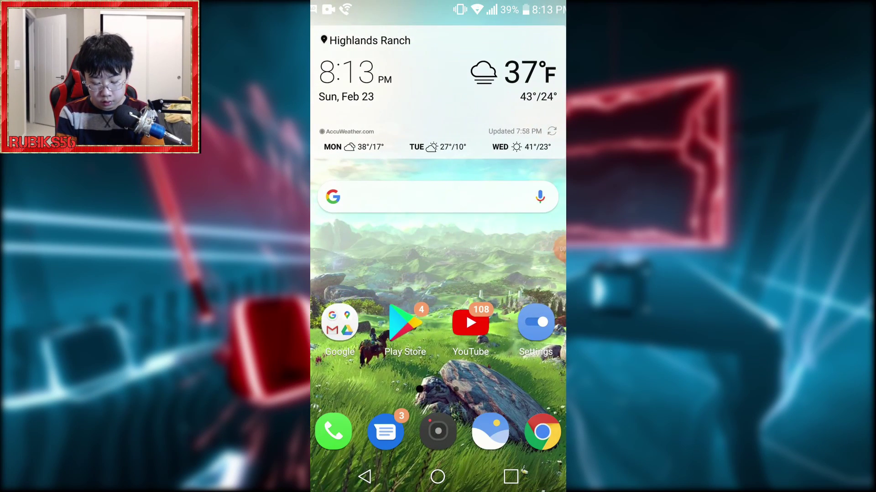
left_click(438, 40)
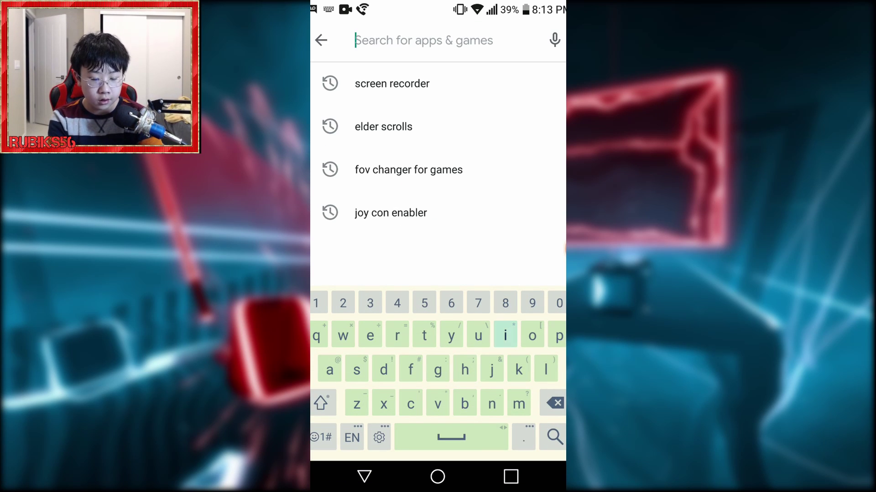
type("ivry")
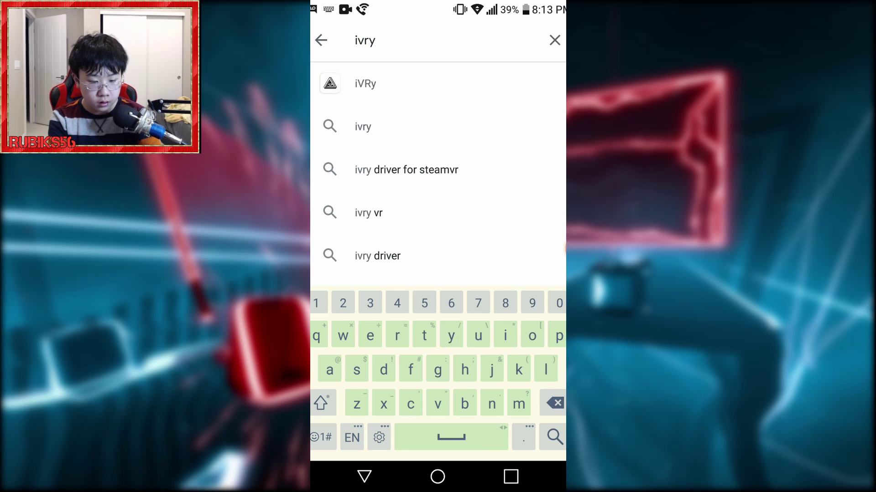
left_click(365, 83)
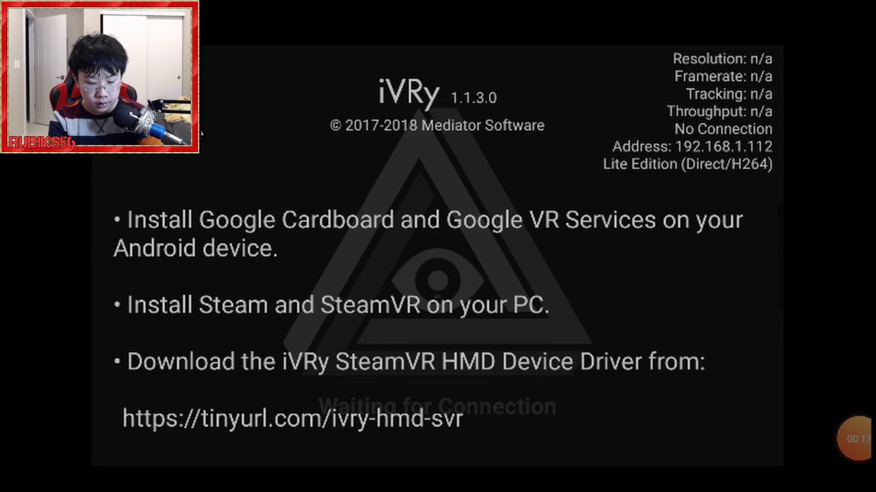
- In the phone's iVRy settings, raise the resolution to 1920x1080 and choose the Wireless (Wifi) performance profile, leaving the app when done
left_click(437, 256)
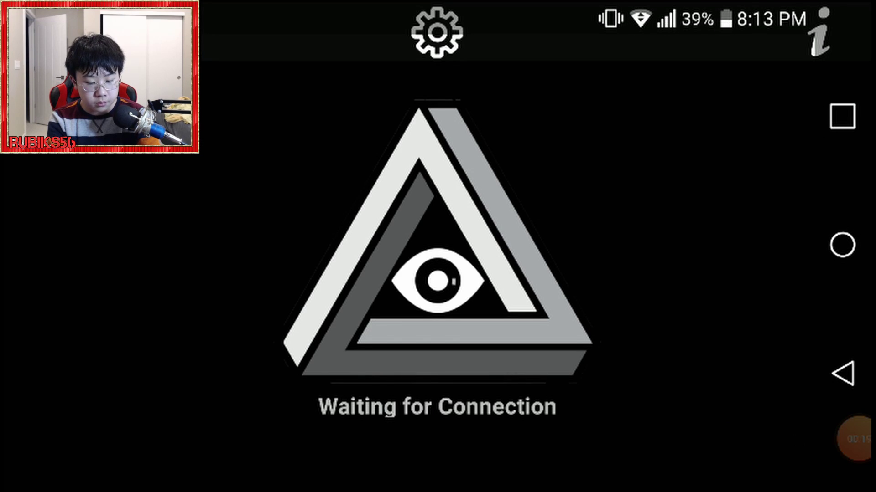
left_click(436, 32)
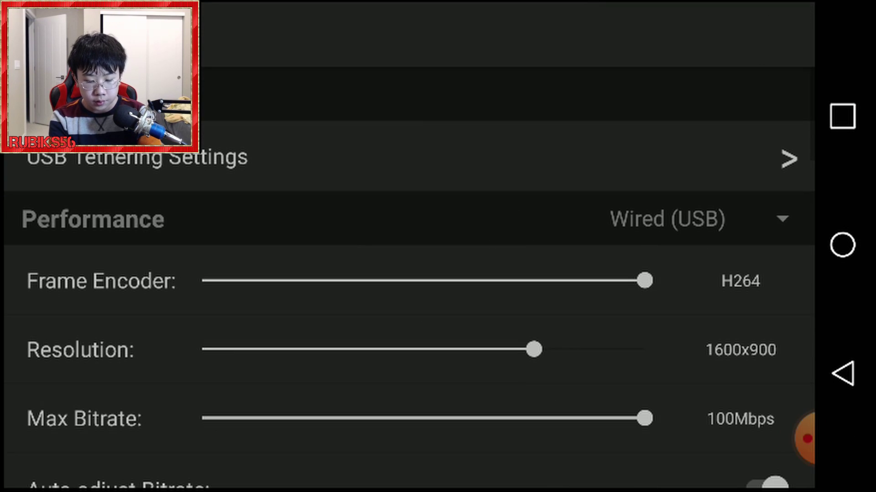
left_click_drag(533, 349, 644, 350)
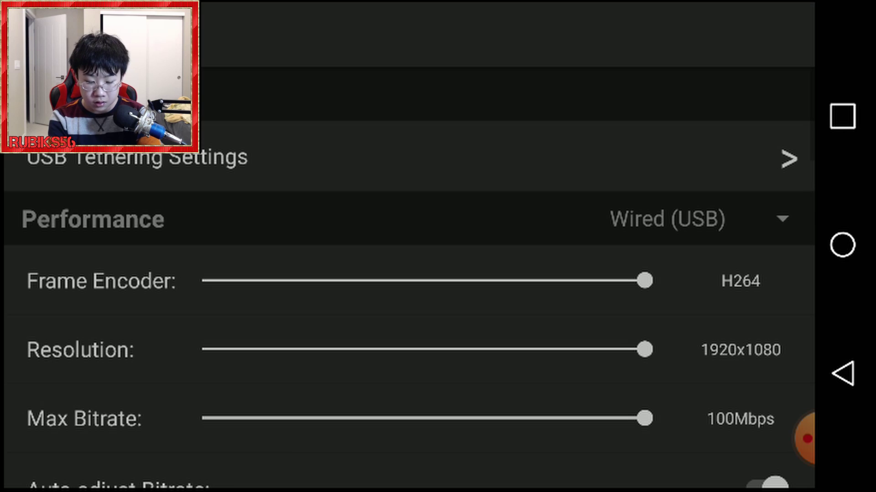
left_click(698, 219)
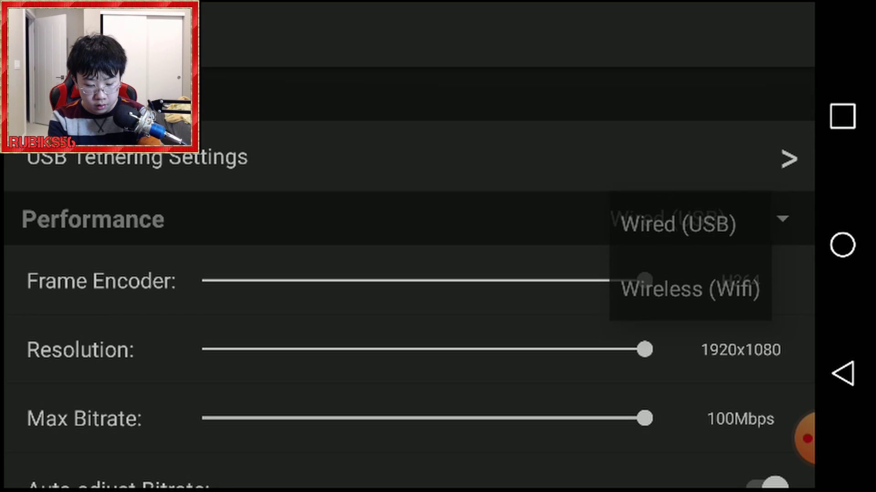
left_click(689, 289)
left_click(843, 373)
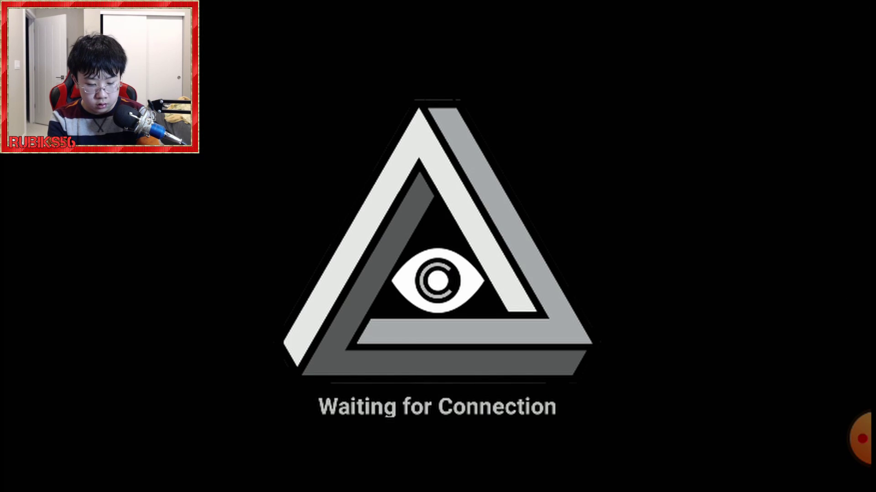
left_click(842, 245)
mouse_move(525, 292)
left_mouse_down()
mouse_move(360, 291)
mouse_move(525, 292)
left_mouse_up()
mouse_move(360, 292)
left_mouse_down()
mouse_move(524, 291)
mouse_move(360, 291)
left_mouse_up()
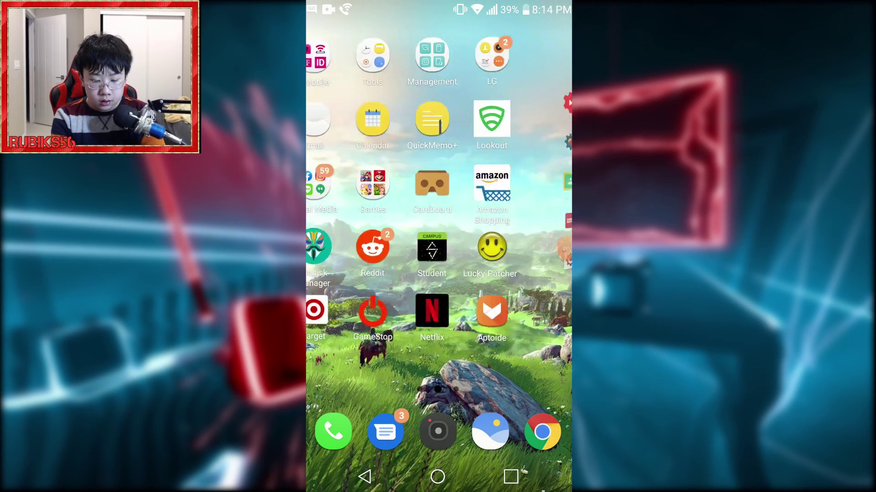
left_click_drag(524, 292, 360, 292)
left_click(565, 250)
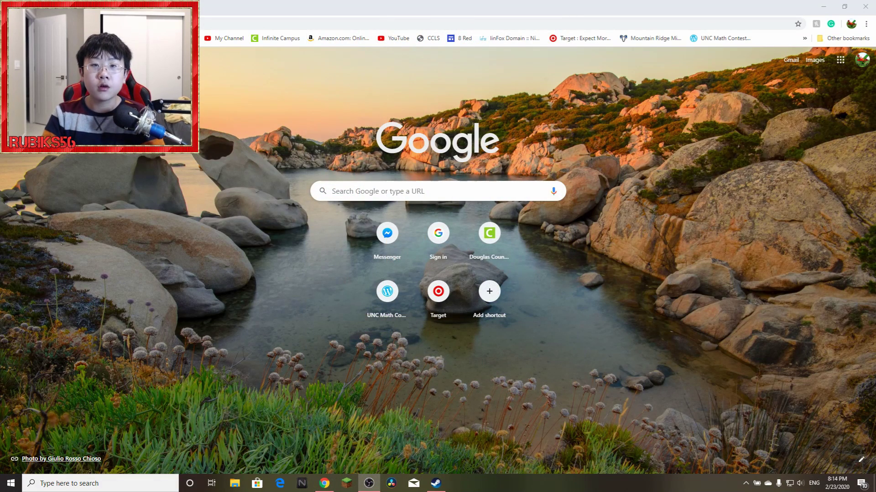
- Switch to Chrome, go to the Driver4VR website, open its Download page and dismiss the privacy notice
left_click(150, 24)
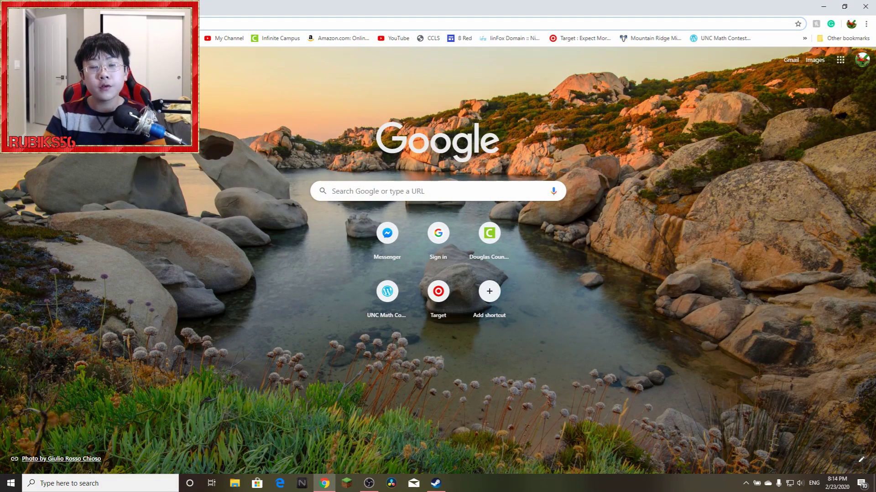
type("driver")
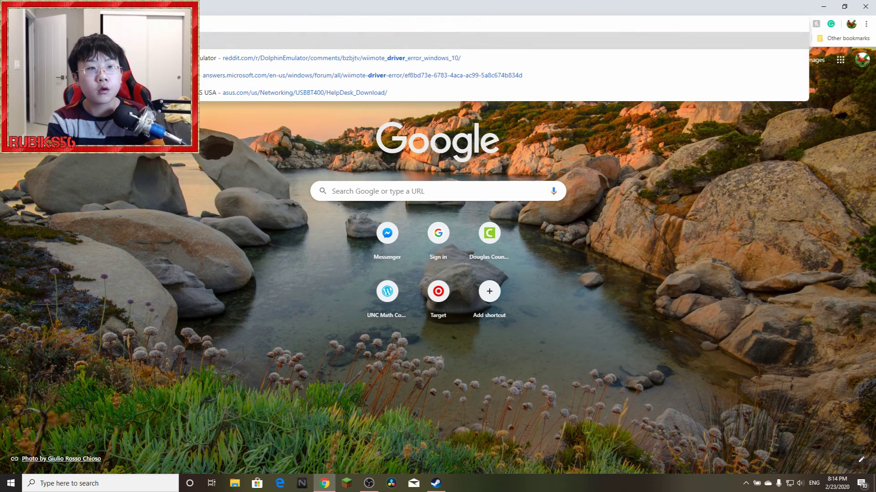
type("4")
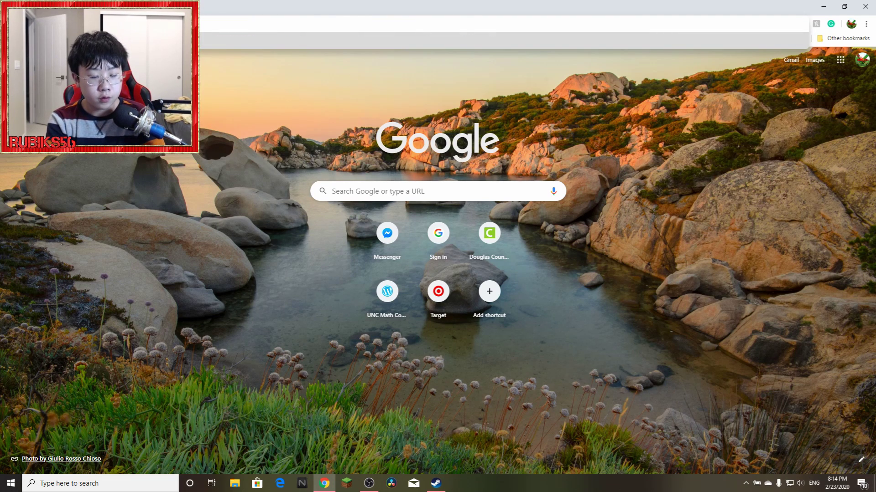
key("Return")
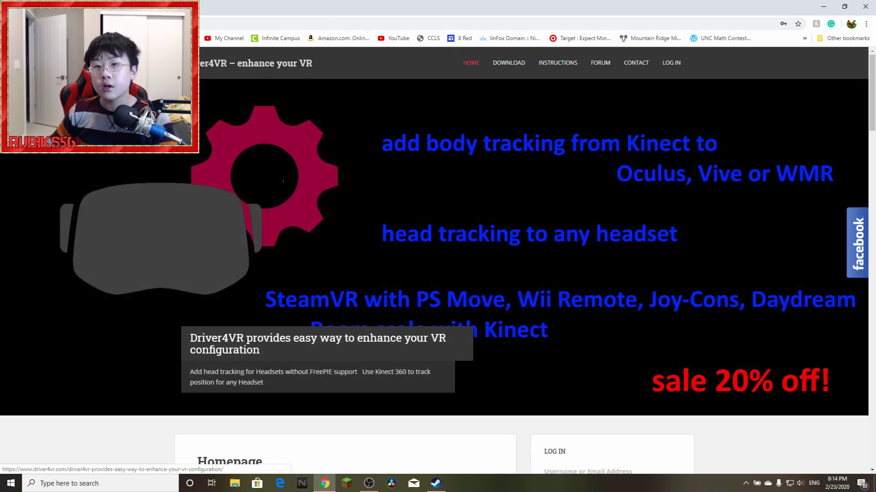
left_click(508, 62)
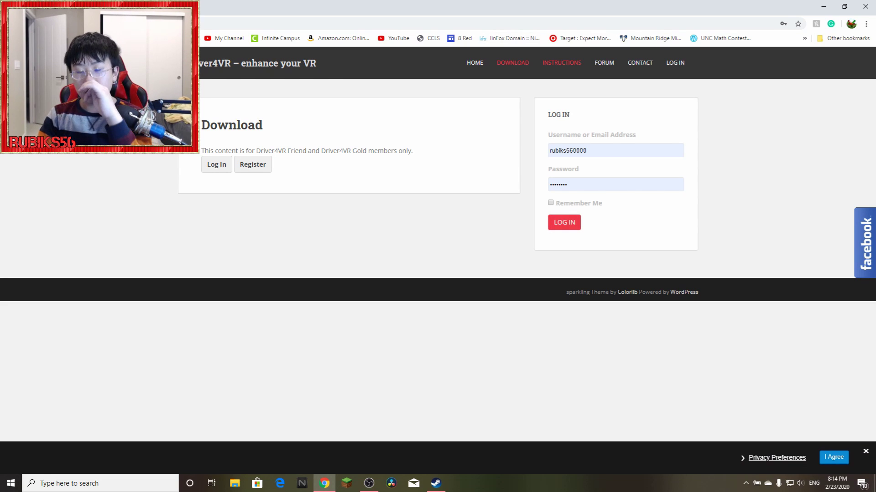
left_click(865, 451)
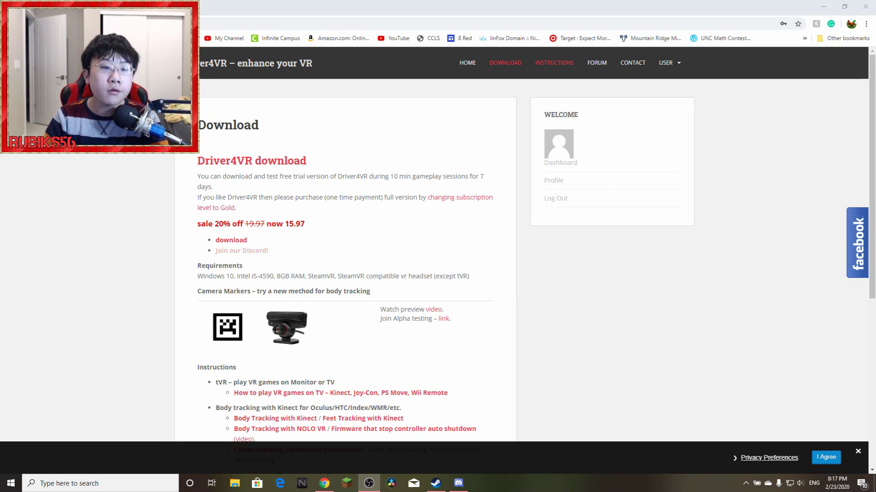
- Download driver4vr-setup.exe from the Driver4VR download page and run the installer
left_click(231, 240)
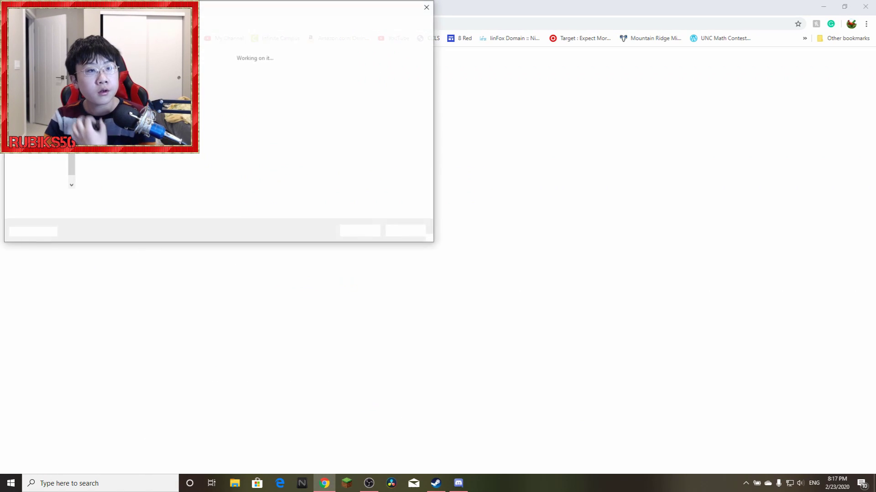
key("Return")
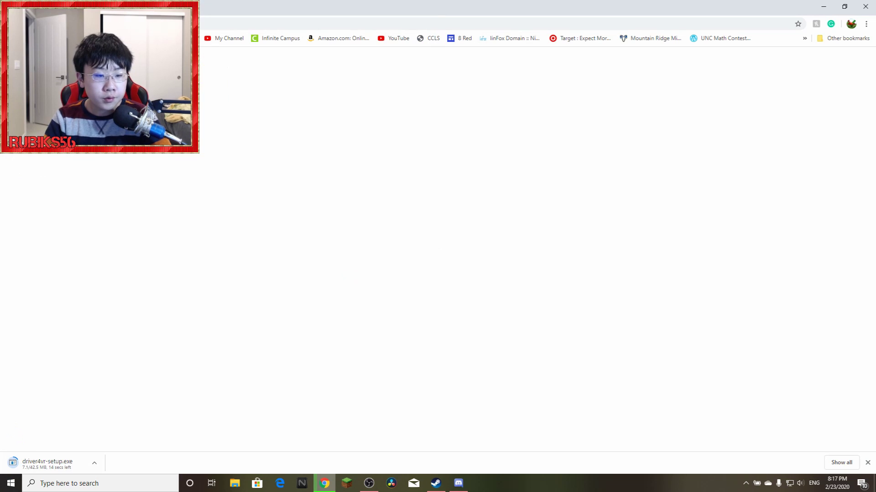
left_click(48, 463)
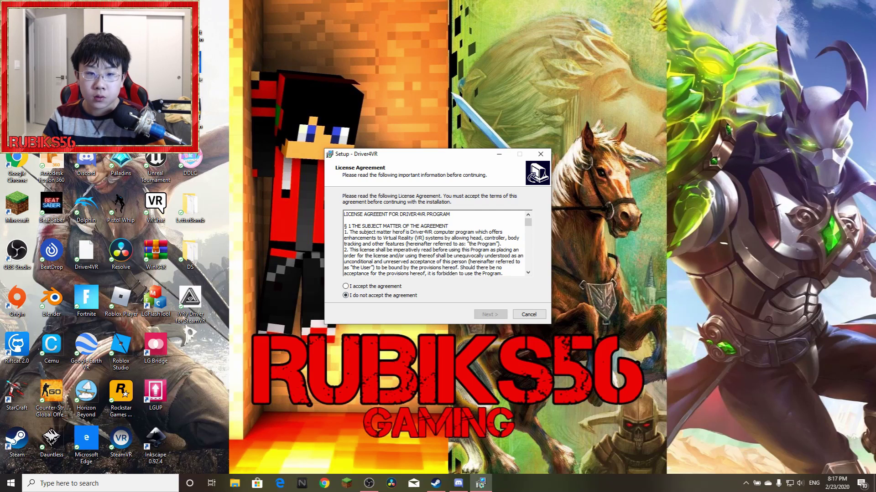
- Accept the licence agreement and install Driver4VR, keeping Driver4VR as the Start Menu folder
left_click(490, 315)
key("Return")
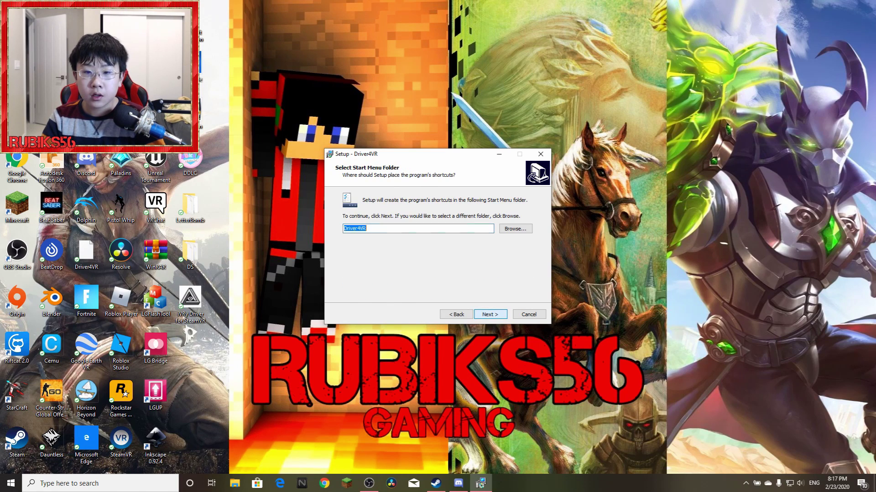
key("Return")
key("Return")
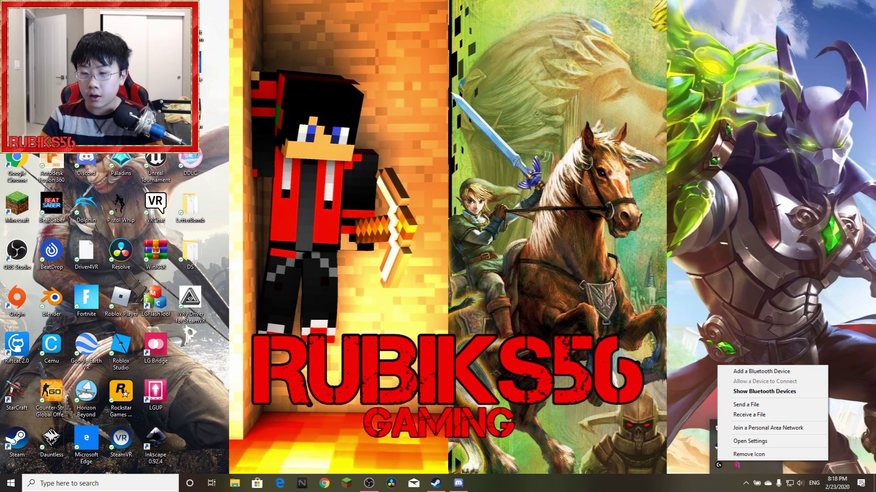
- Remove the already paired Nintendo RVL-CNT-01 from the Windows Bluetooth devices, check the remaining devices and close the settings
left_click(745, 484)
left_click(745, 483)
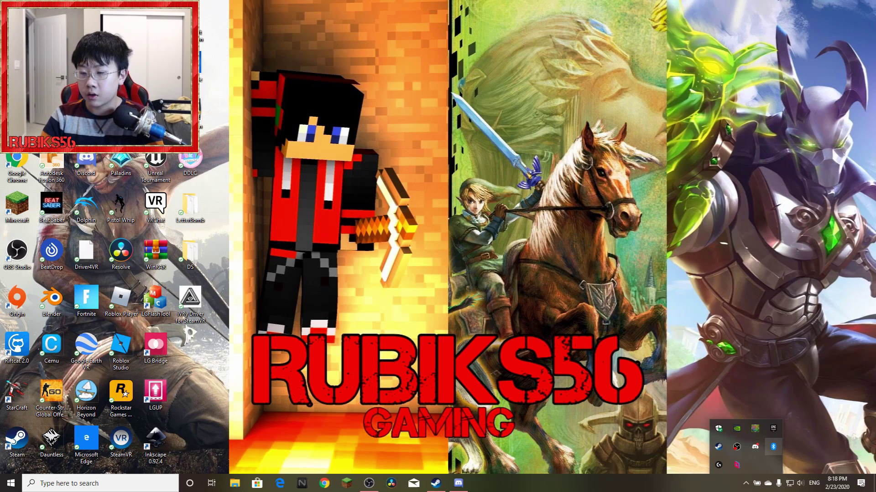
right_click(773, 446)
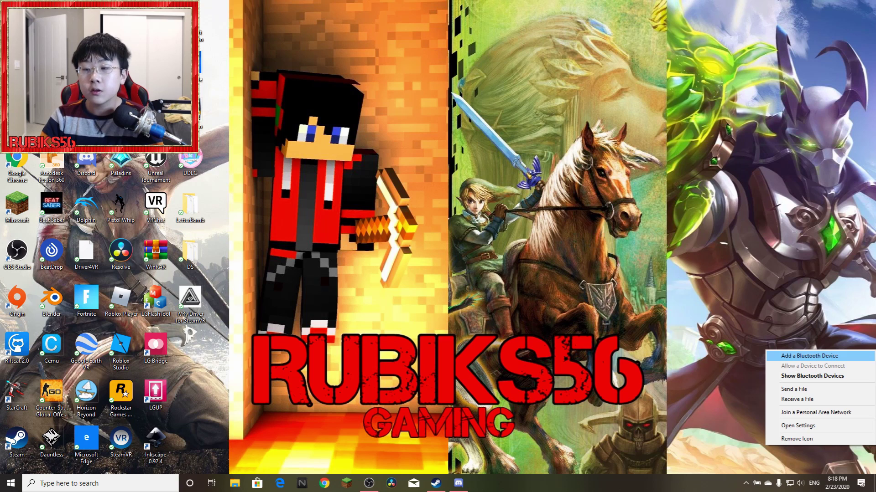
left_click(809, 356)
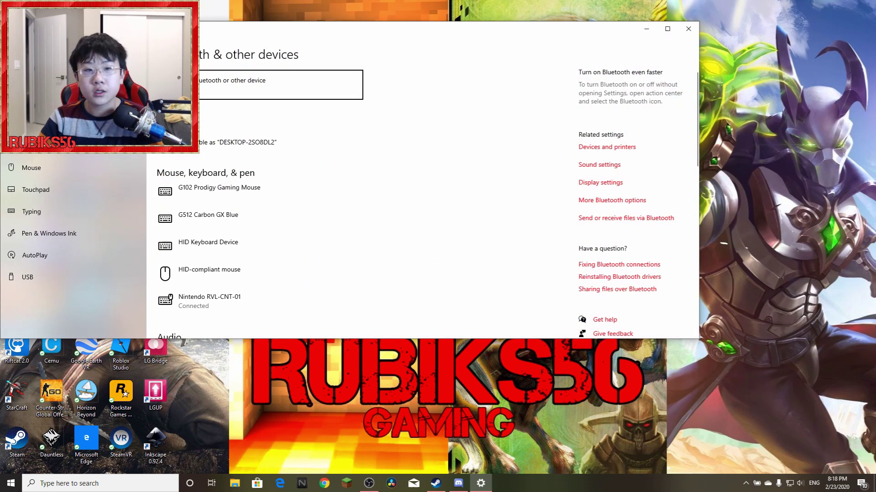
scroll(292, 221, "down", 2)
left_click(292, 206)
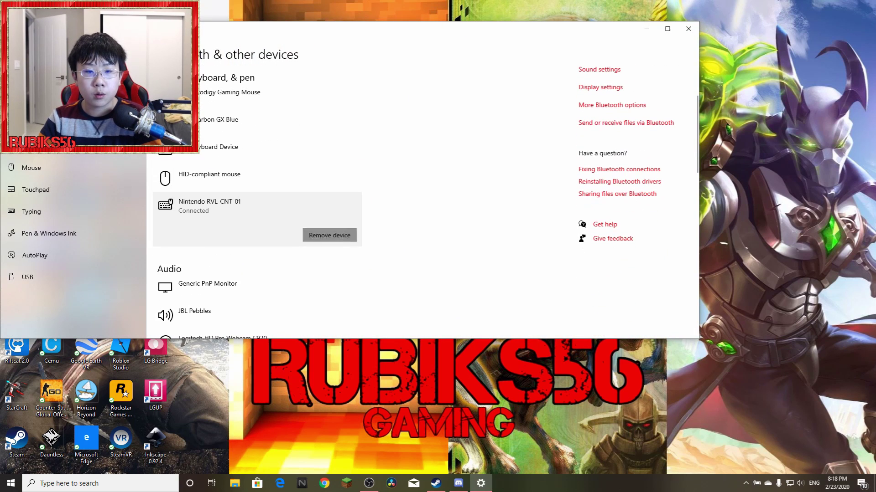
left_click(329, 235)
left_click(357, 212)
scroll(356, 215, "down", 10)
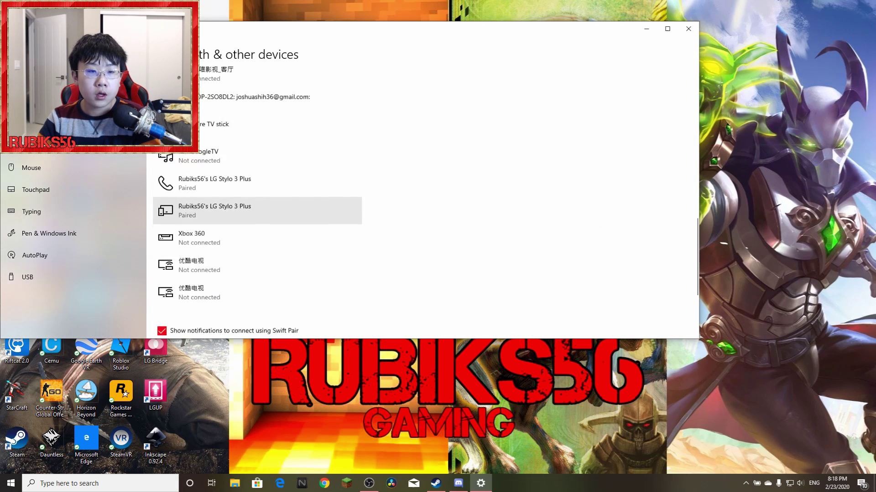
scroll(411, 182, "up", 5)
left_click(688, 29)
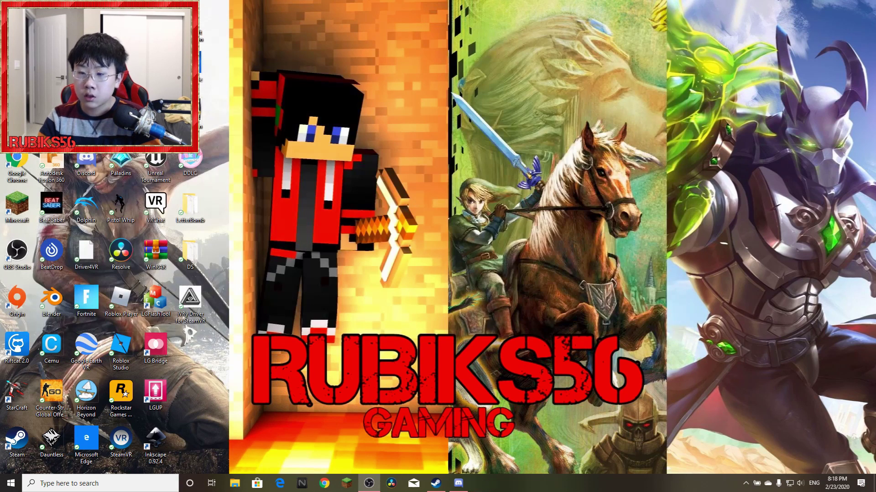
- Through the Bluetooth Personal Area Network window, add the Nintendo RVL-CNT-01 input device with a blank passcode
left_click(746, 483)
right_click(774, 429)
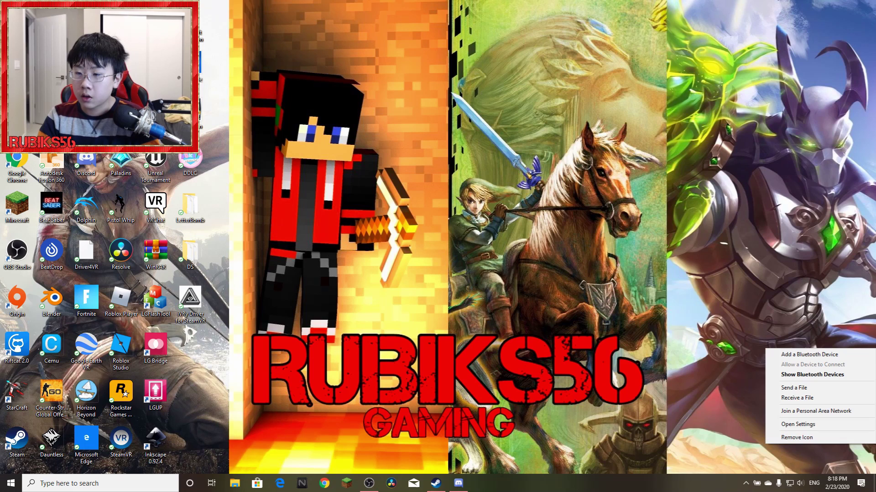
left_click(815, 411)
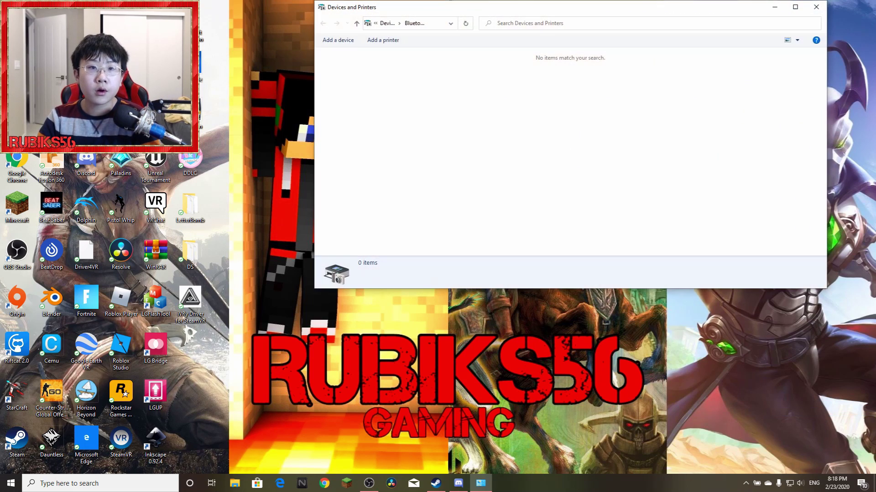
left_click(338, 40)
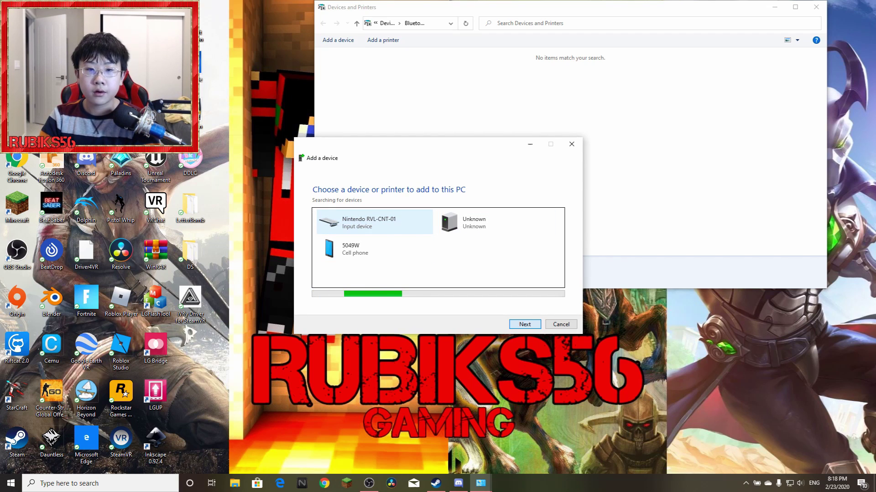
left_click(524, 324)
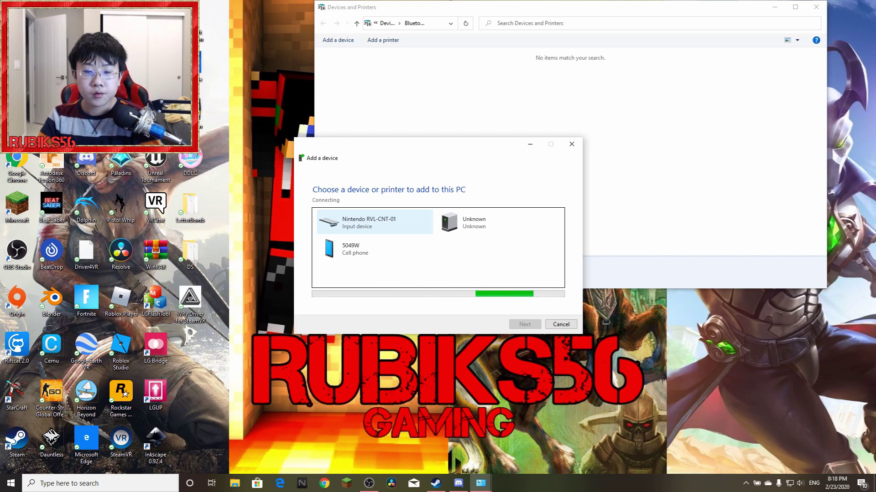
key("Return")
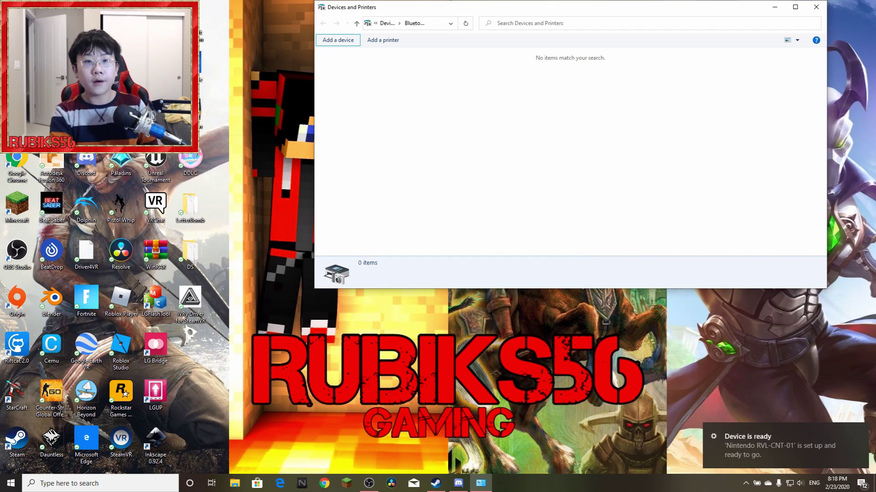
- Add the second Wii remote as a Bluetooth input device, leaving the passcode blank, and close Devices and Printers
key("Return")
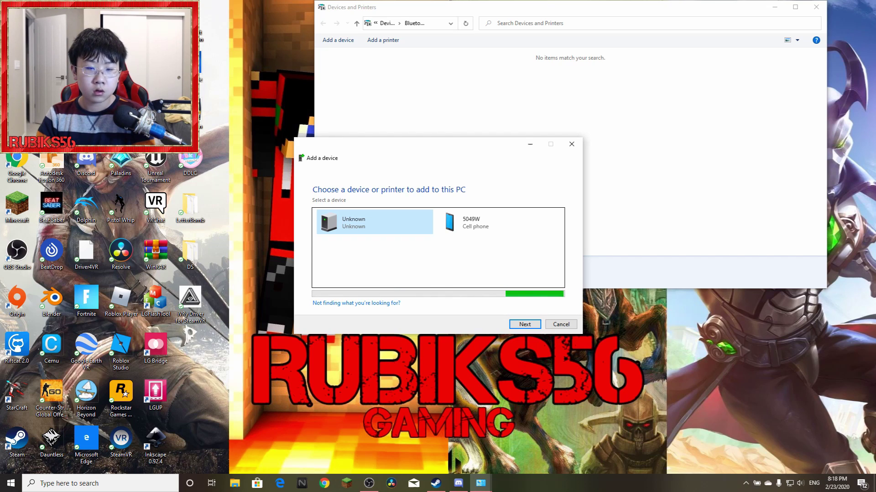
double_click(374, 223)
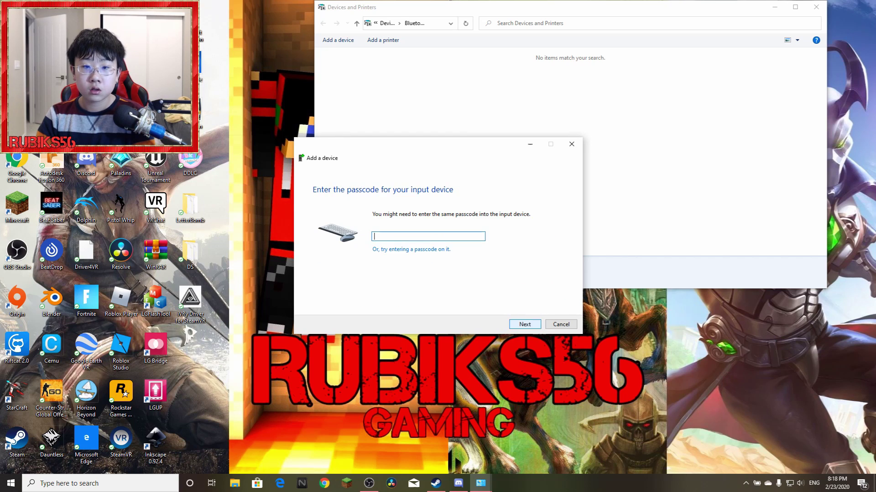
key("Return")
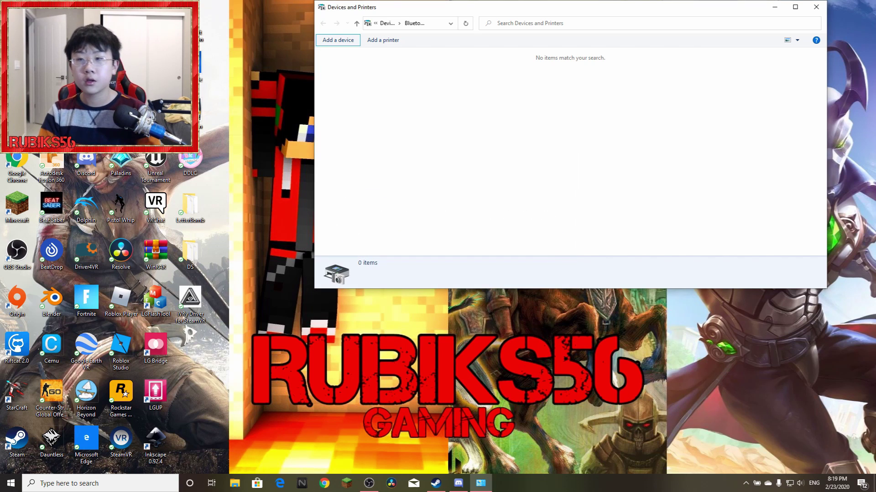
left_click(816, 7)
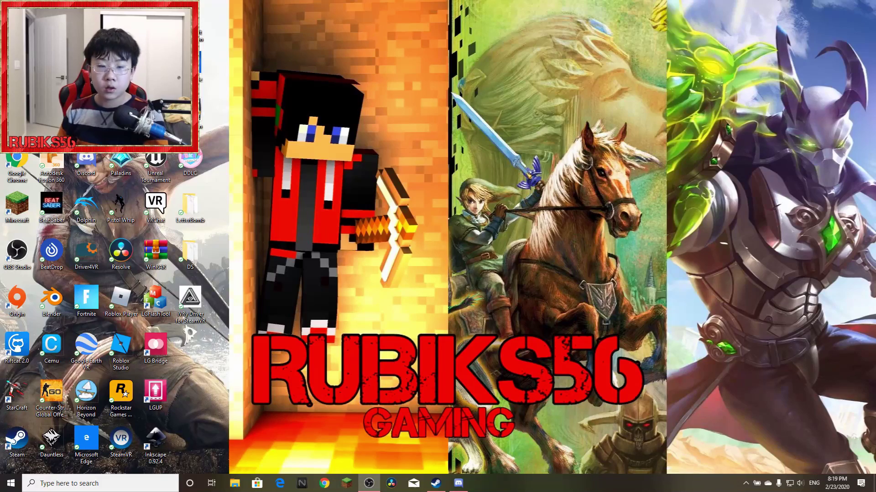
- Launch Driver4VR from its folder in the Windows app list
left_click(11, 484)
scroll(84, 348, "down", 5)
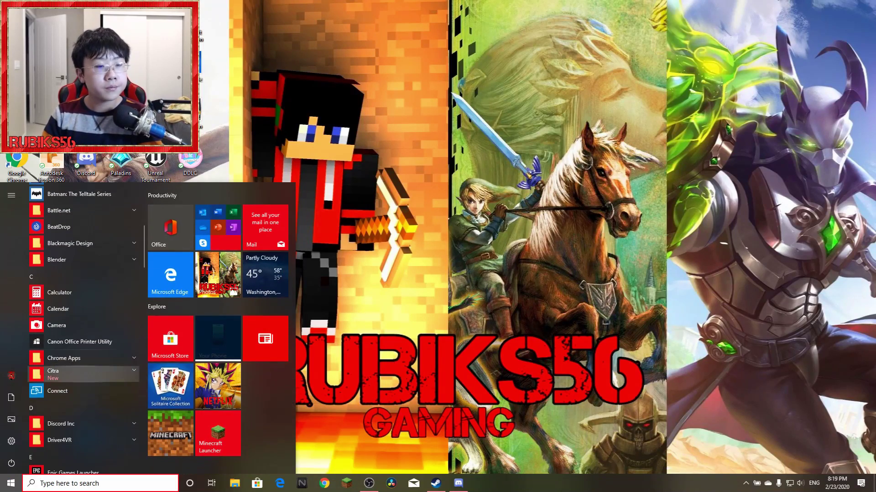
left_click(64, 440)
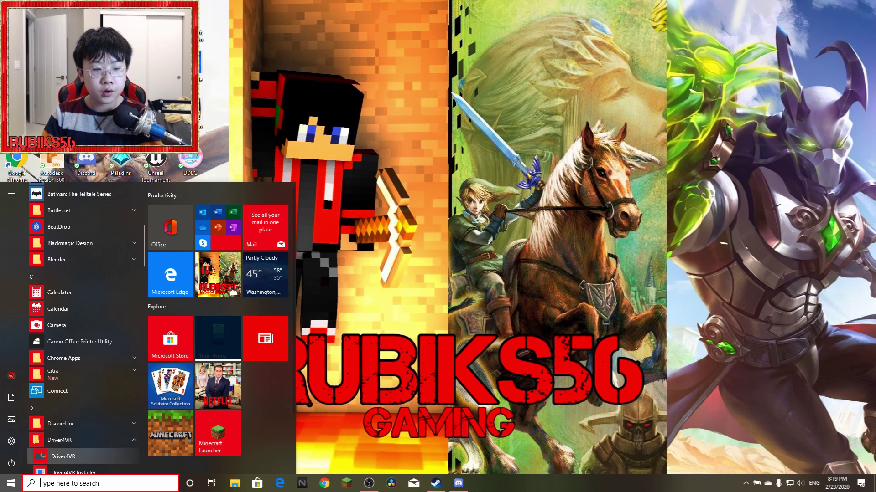
left_click(62, 457)
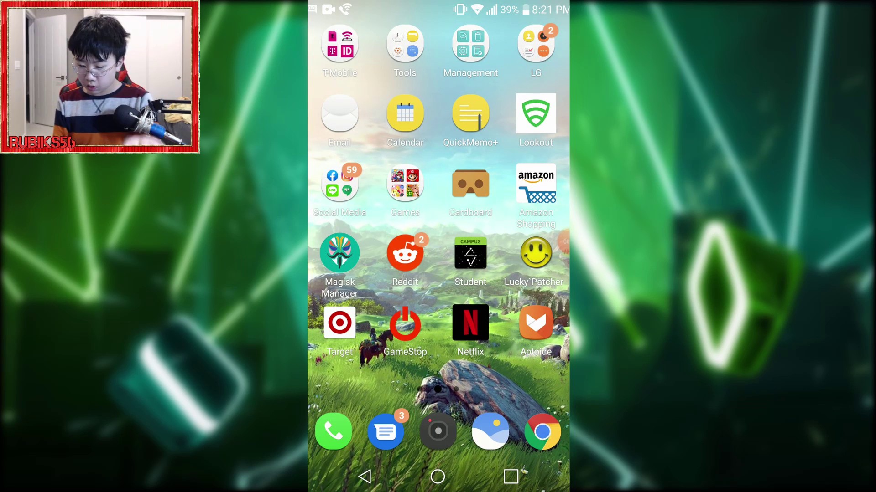
- Switch to the phone, open the iVRy app, dismiss the Lite Edition notice and open the app's settings
left_click_drag(515, 283, 361, 283)
left_click(471, 322)
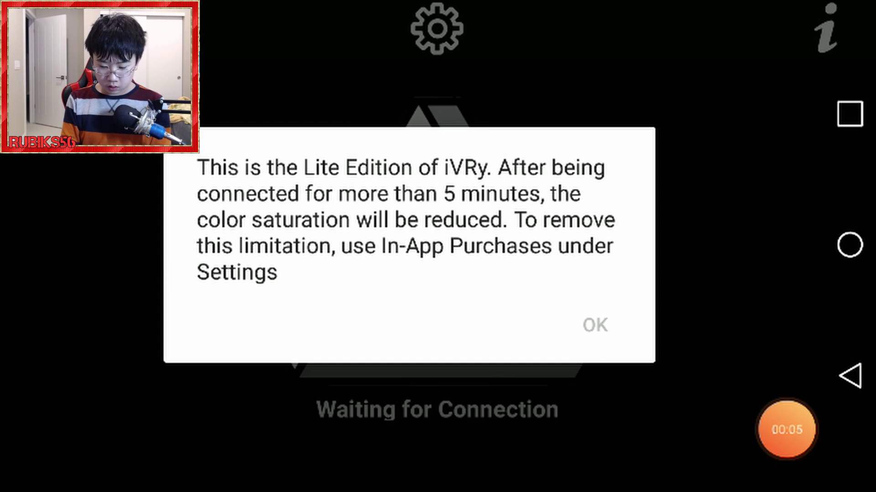
left_click(595, 325)
left_click(437, 28)
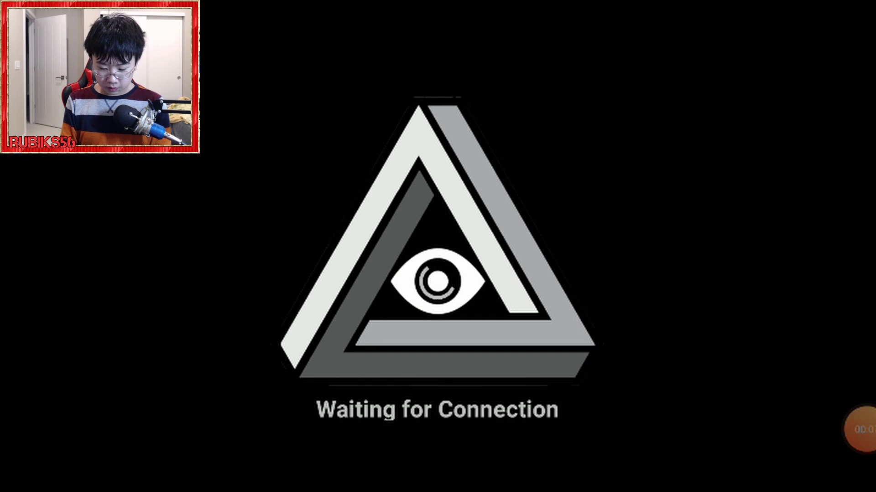
- Complete the in-app purchase of the Premium Edition in the iVRy settings and return to the app's connection screen
scroll(411, 274, "down", 15)
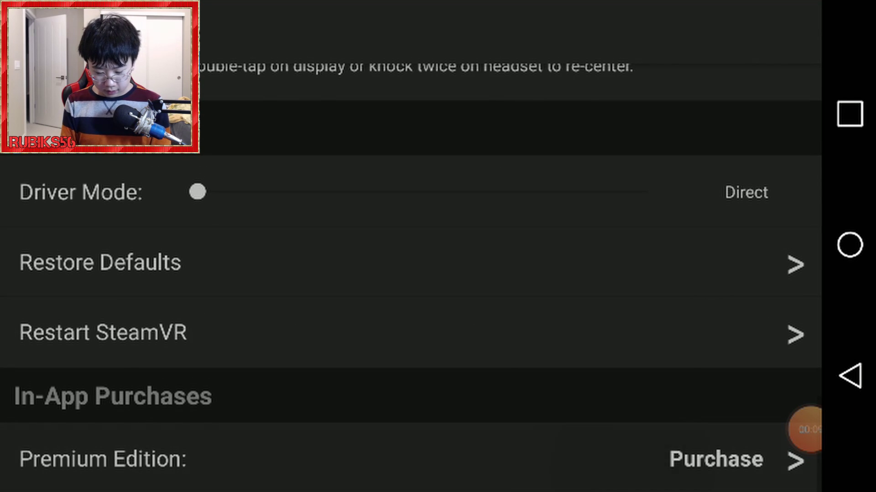
left_click(715, 459)
left_click(144, 184)
left_click(554, 334)
left_click(594, 314)
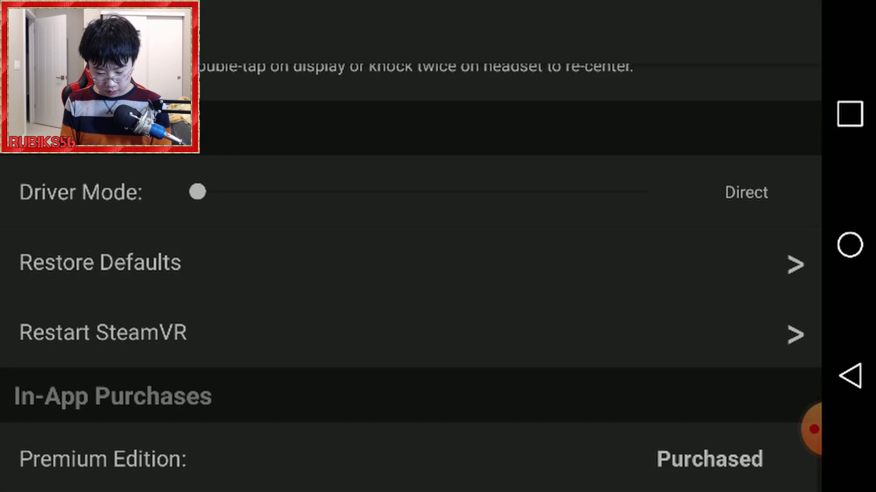
left_click(849, 376)
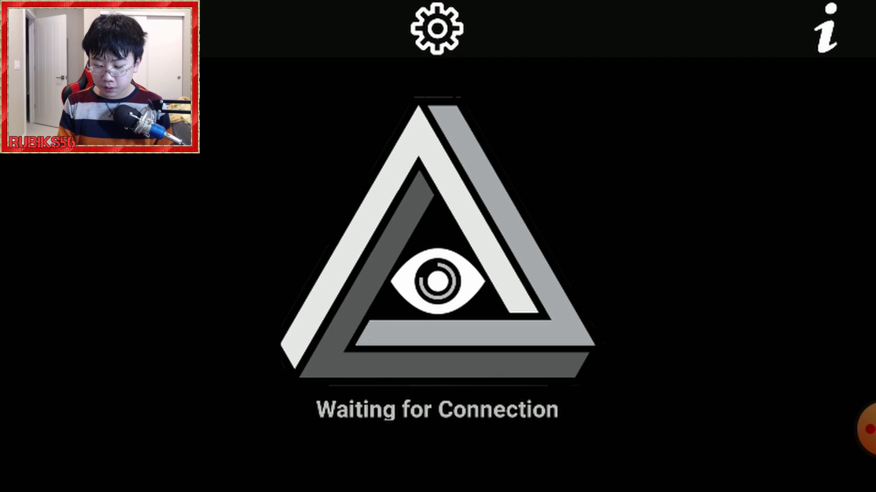
left_click_drag(437, 3, 438, 273)
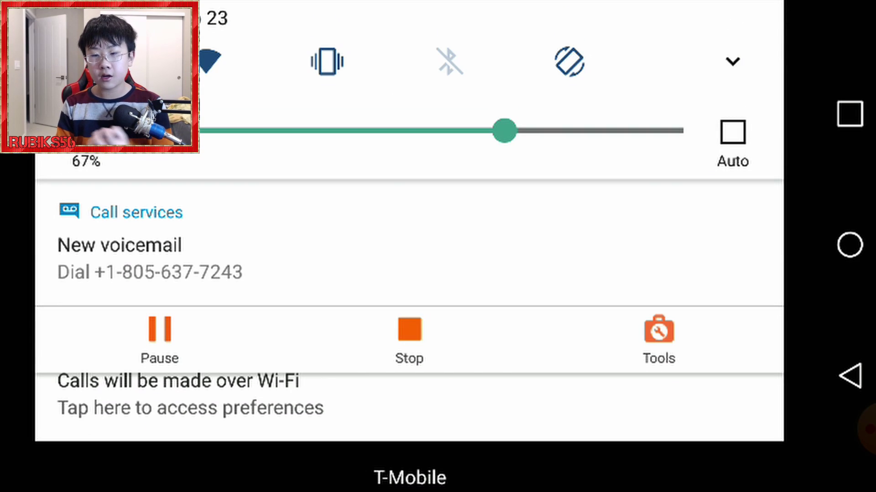
left_click_drag(411, 388, 410, 292)
left_click_drag(411, 410, 410, 91)
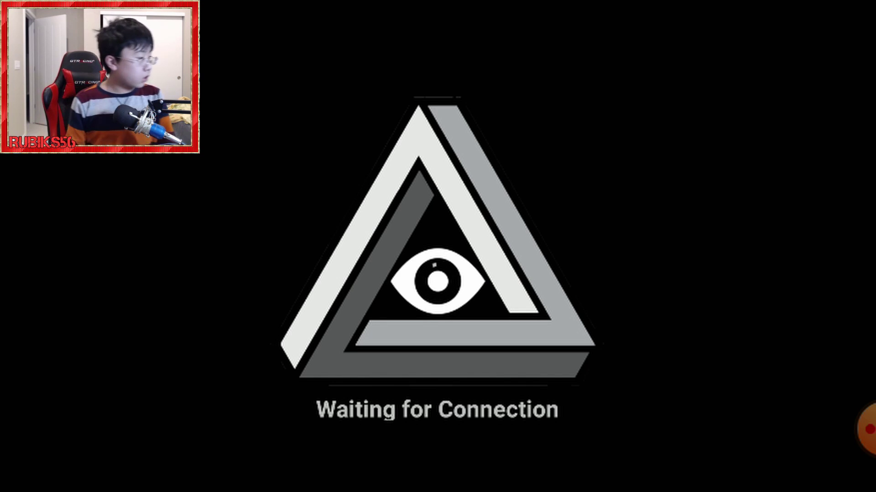
- View iVRy's information page with the connection details and setup instructions, and close it
left_click(438, 246)
left_click(826, 29)
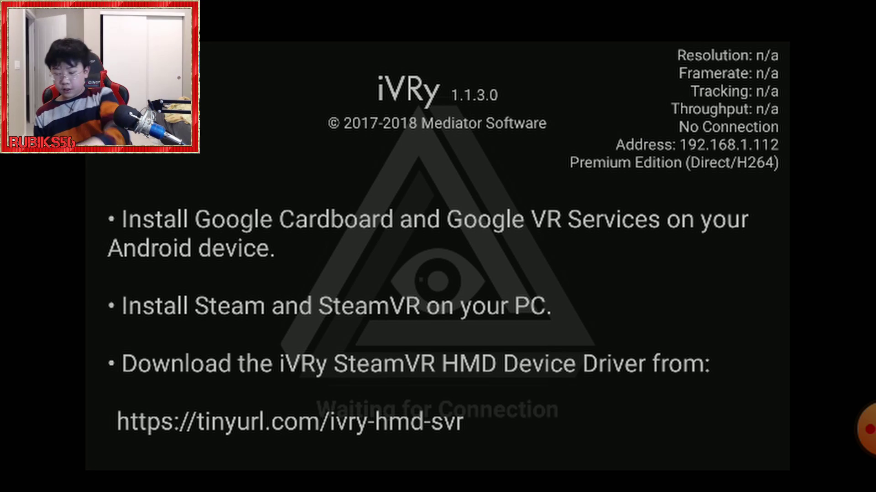
left_click(438, 255)
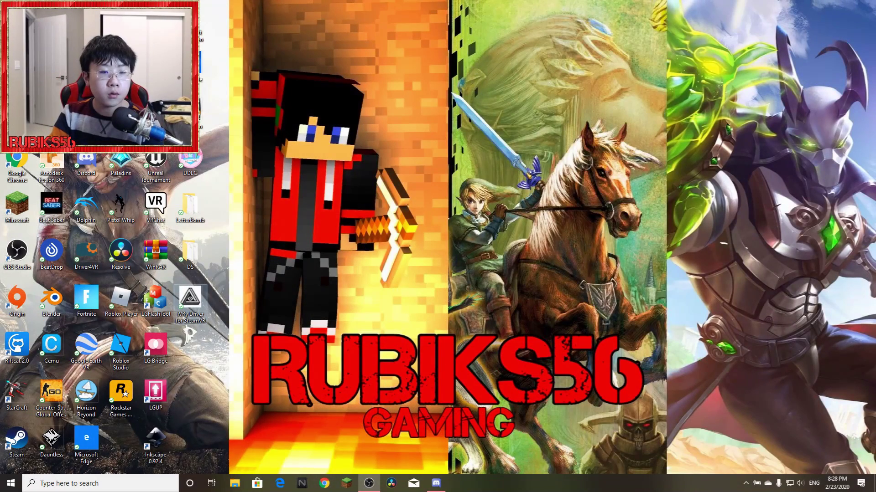
- Launch the iVRy driver for SteamVR, and set Driver4VR's head tracking to "OFF - I have my own headset tracking" and hand tracking to Virtual Trackers
double_click(190, 304)
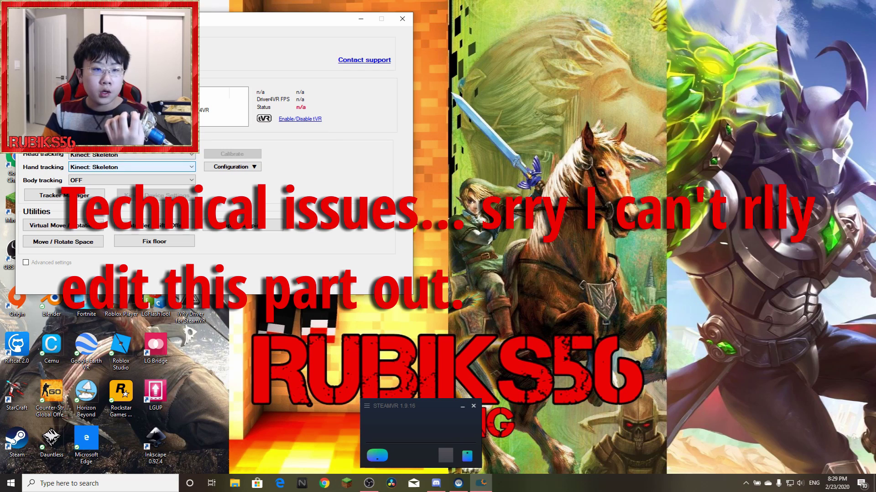
left_click(184, 155)
left_click(176, 163)
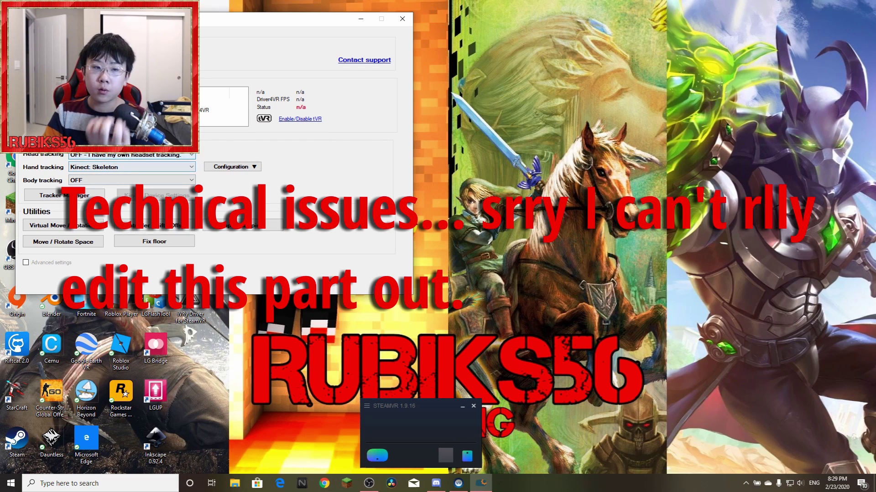
left_click(186, 167)
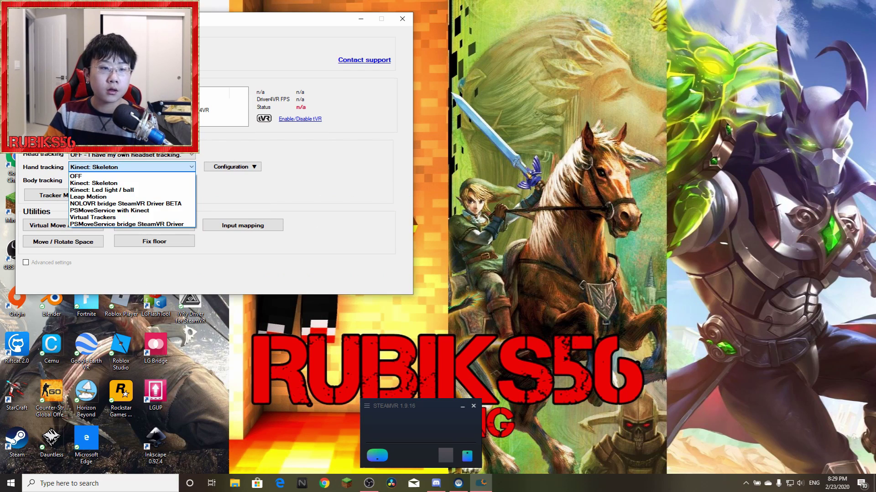
left_click(132, 217)
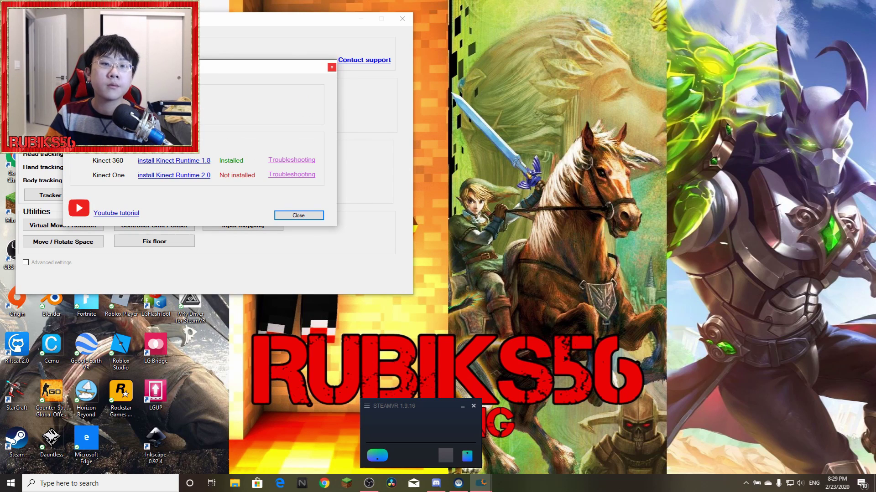
left_click(299, 216)
left_click(233, 167)
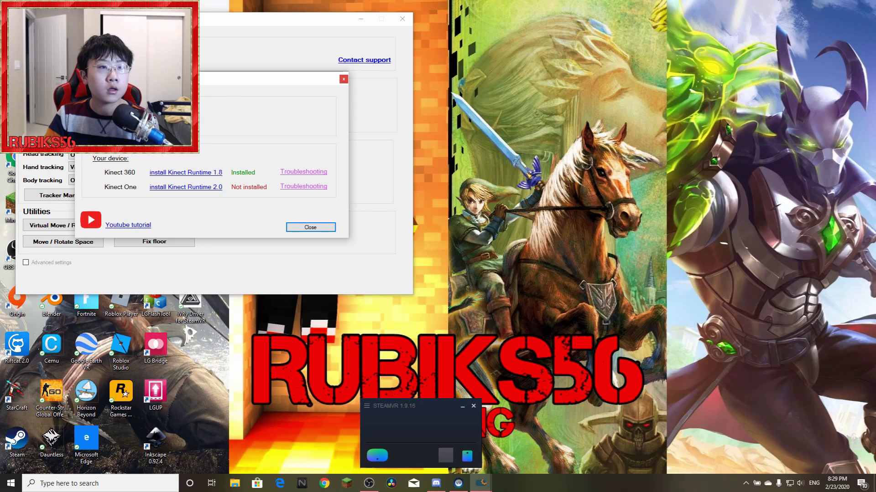
key("Return")
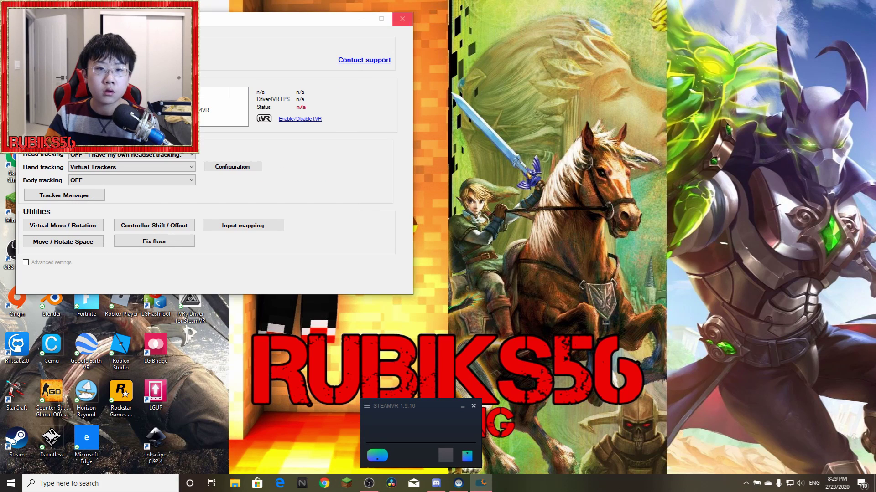
- Restart Driver4VR to apply the tracking changes
left_click(402, 19)
double_click(86, 254)
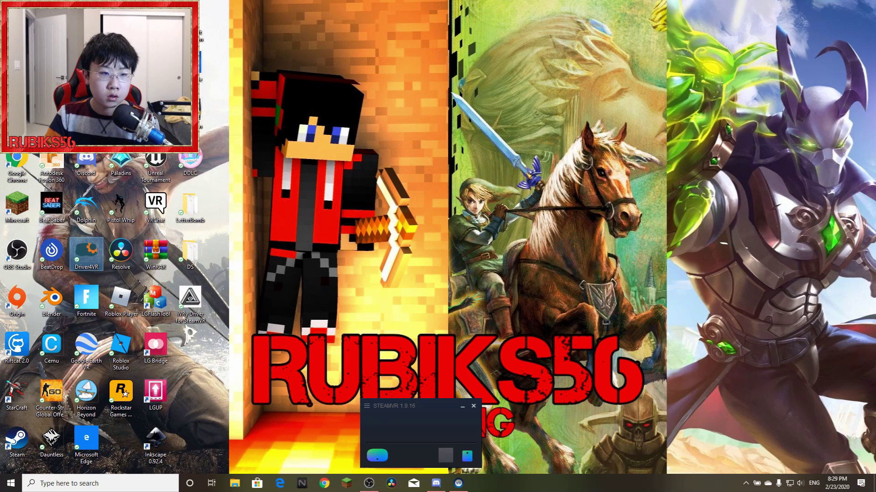
double_click(86, 254)
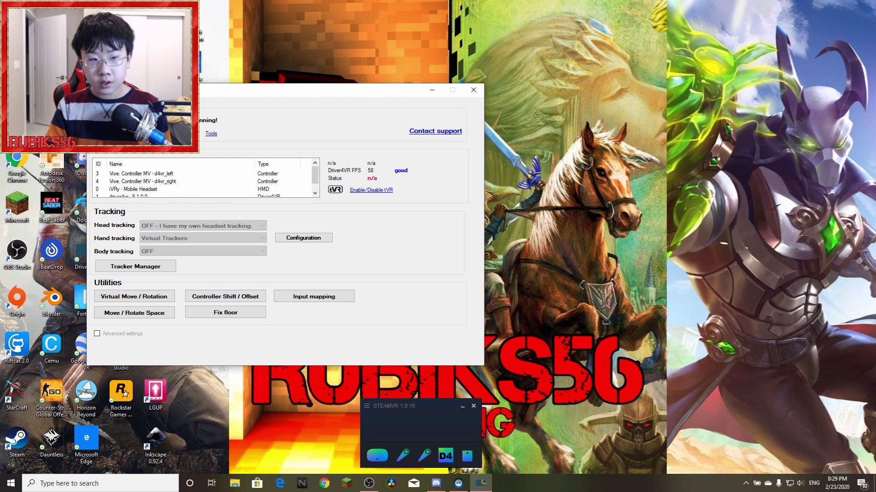
left_click(136, 266)
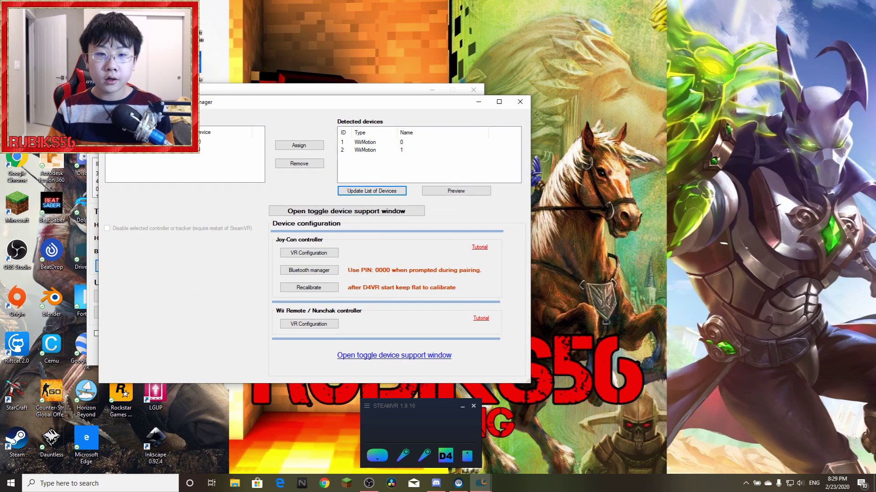
left_click(346, 211)
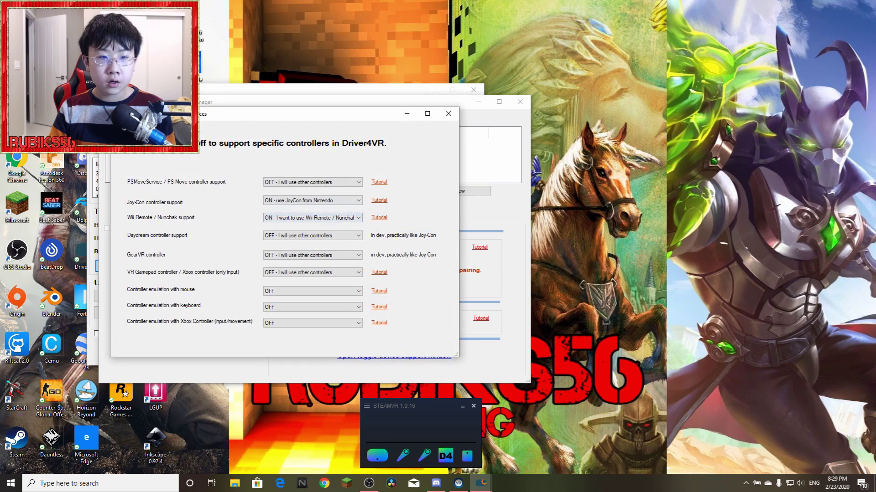
left_click(329, 201)
left_click(326, 209)
left_click(326, 218)
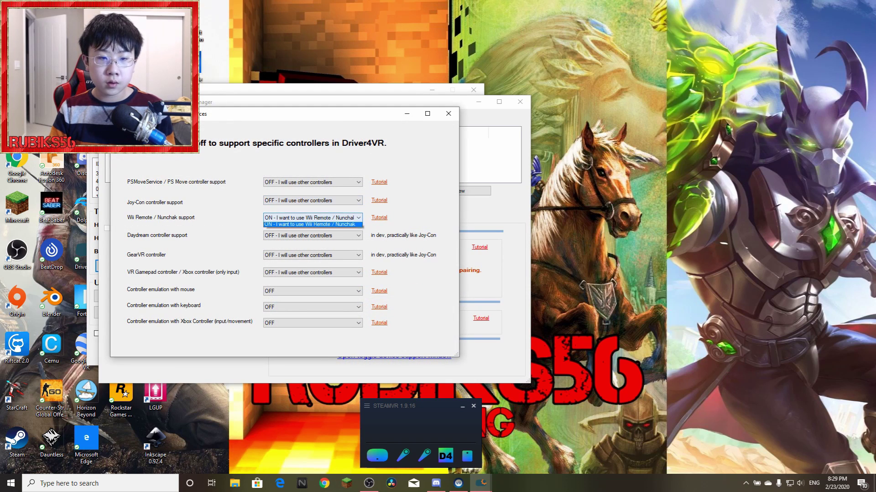
left_click(325, 226)
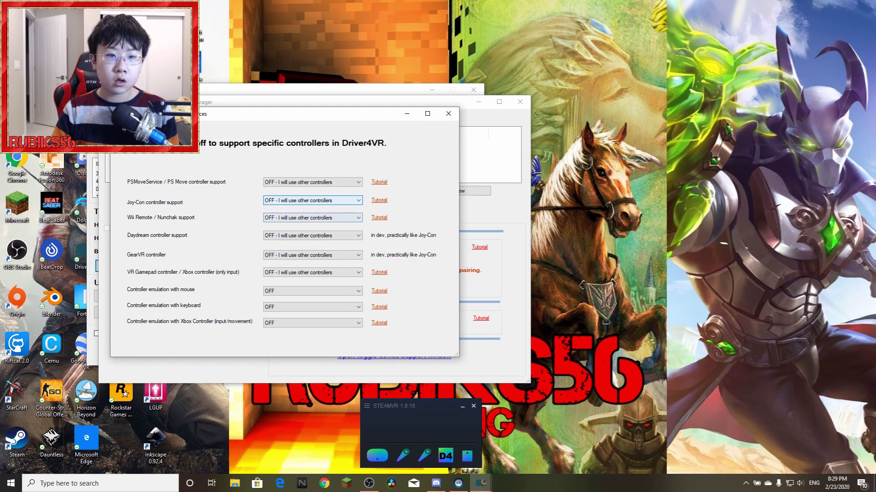
left_click(325, 218)
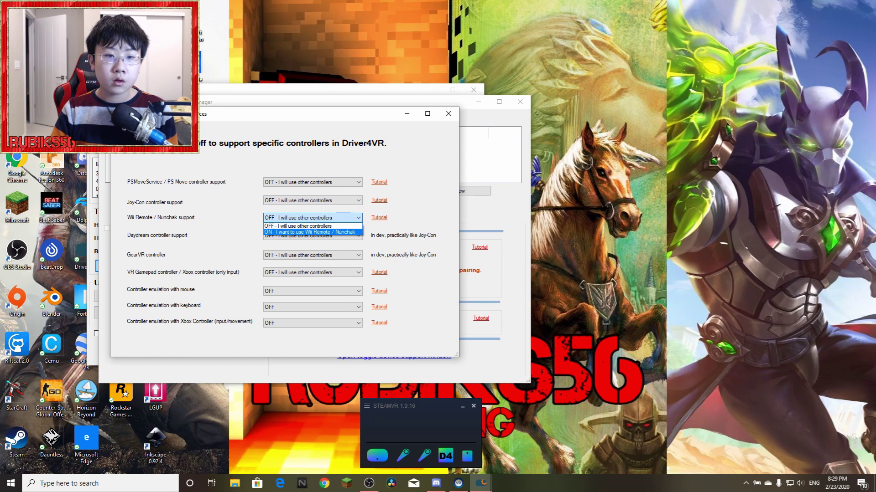
left_click(313, 232)
left_click(448, 113)
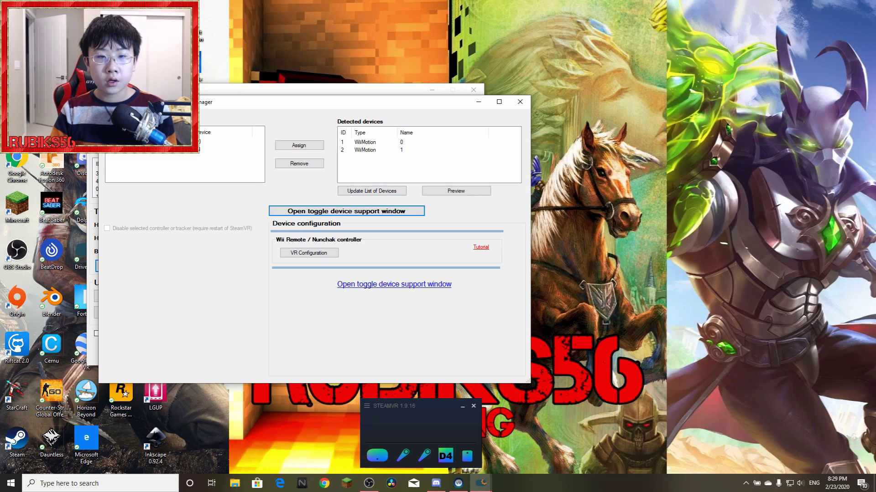
- Assign the detected WiiMotion devices 0 and 1 to the two virtual controllers in the Tracker Manager
left_click(368, 142)
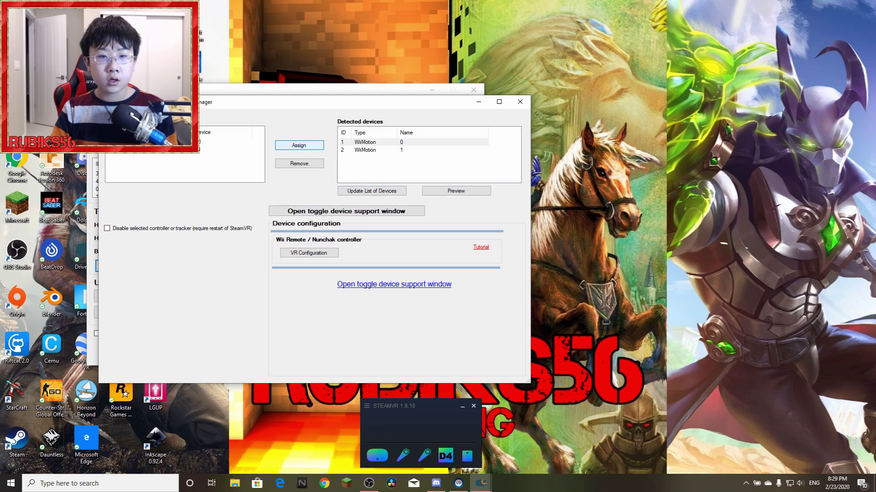
left_click(366, 150)
left_click(224, 150)
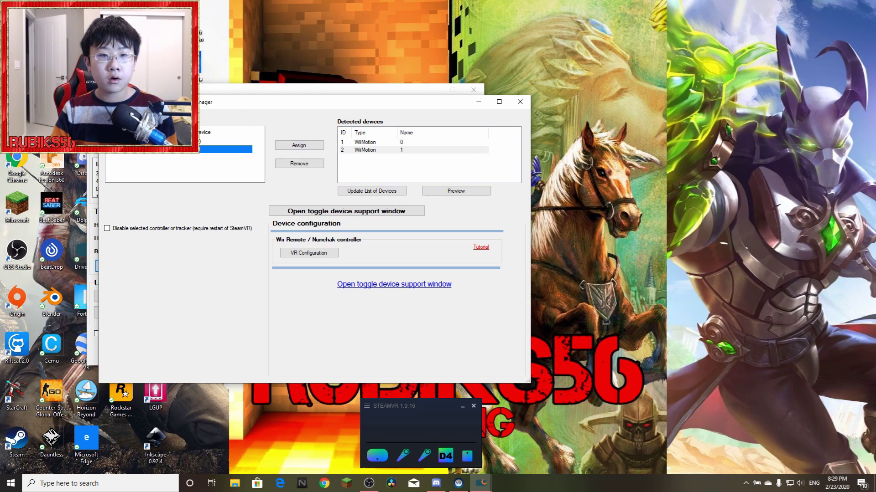
left_click(299, 146)
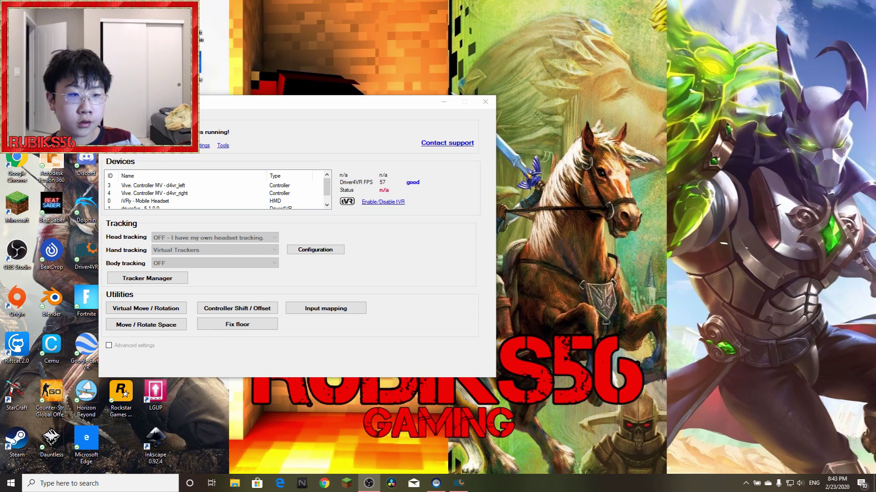
- Set both head tracking and hand tracking to Kinect: Skeleton, dismissing the restart notice
left_click(379, 255)
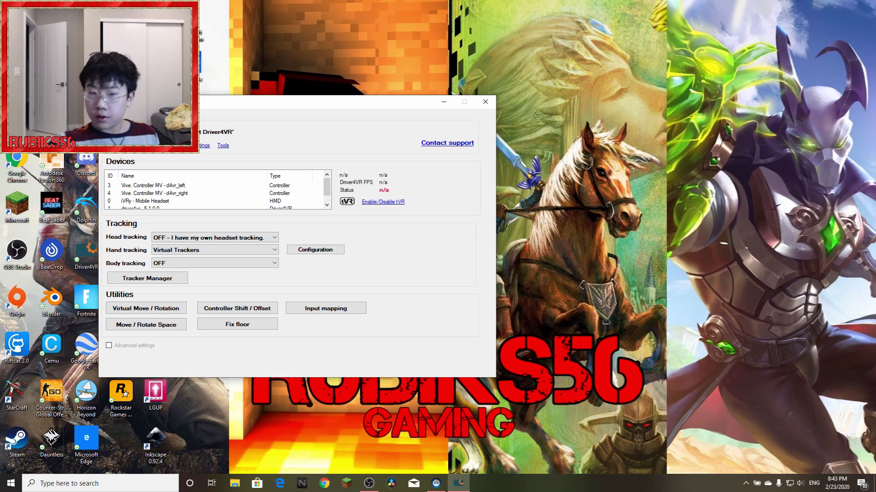
left_click(261, 238)
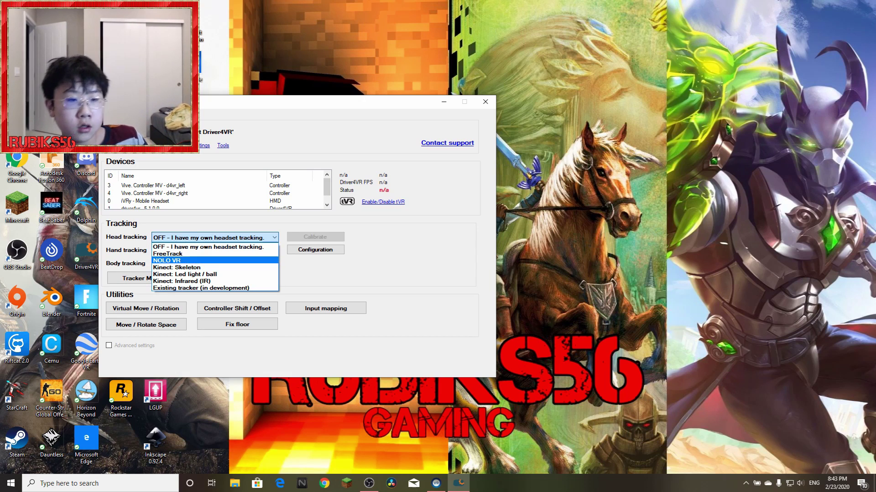
key("Return")
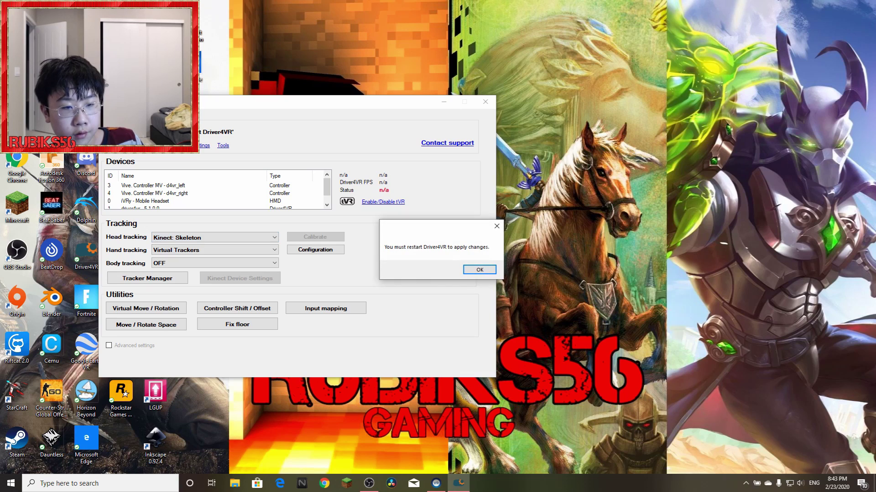
left_click(479, 269)
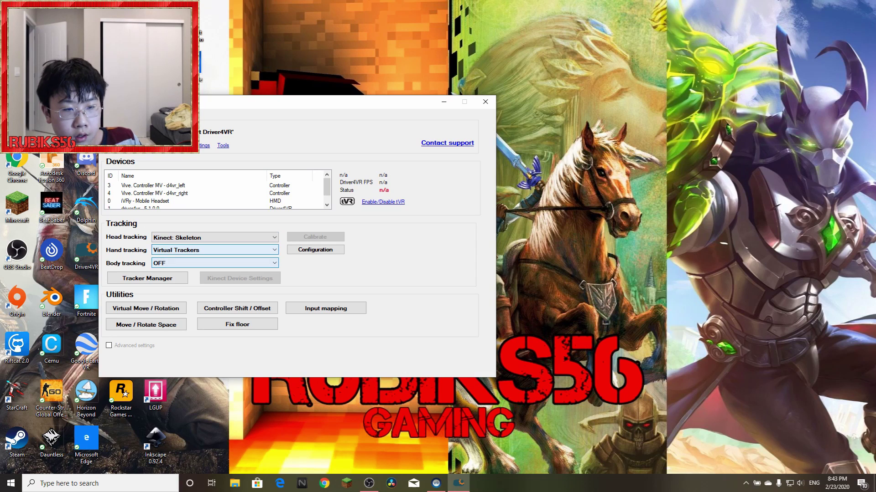
left_click(255, 250)
key("Return")
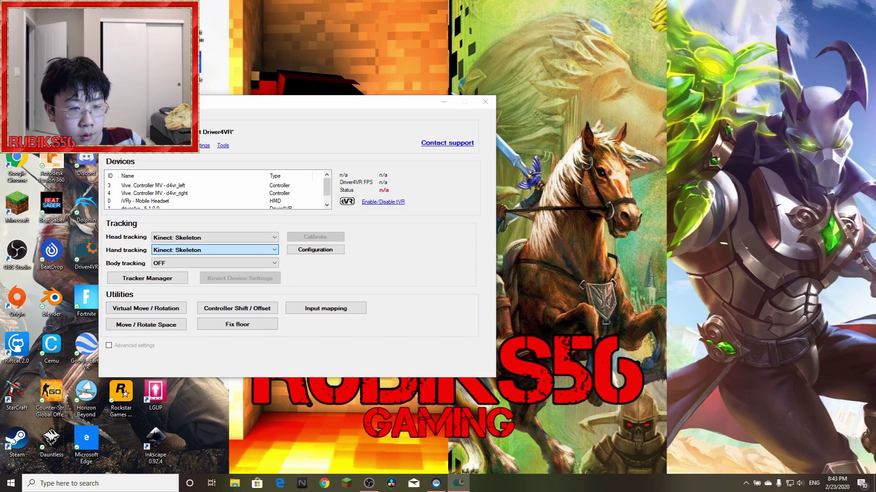
key("Return")
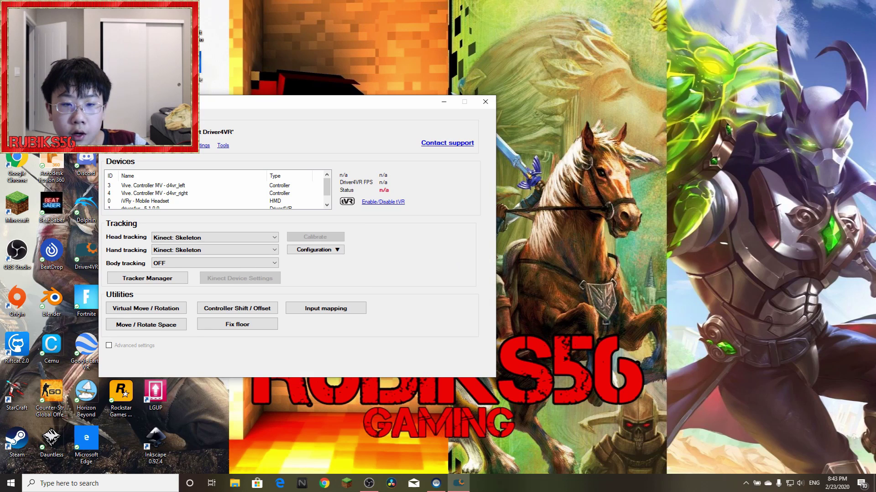
- Enable the tVR feature for playing VR titles on a monitor or TV
left_click(383, 202)
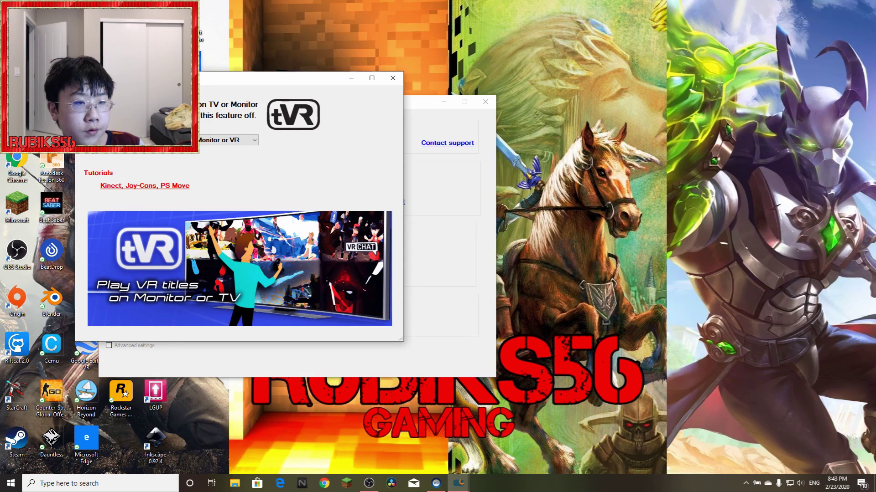
left_click(246, 140)
key("Return")
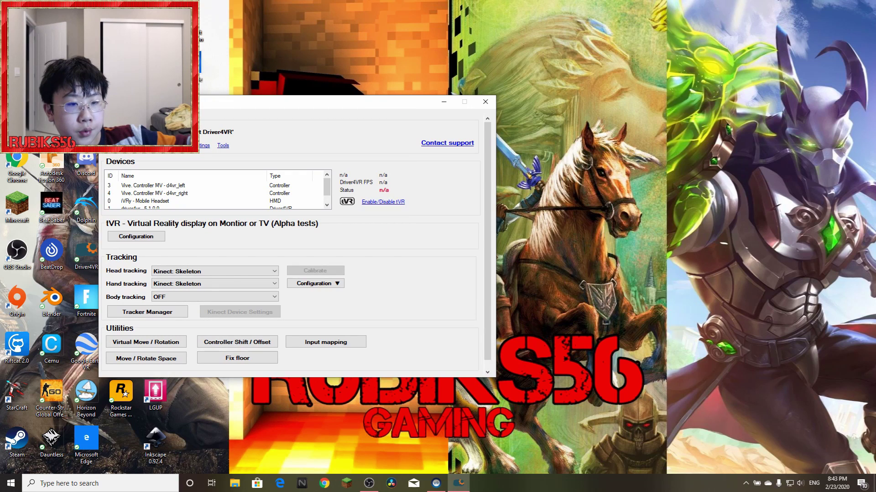
- Review the Kinect hand-tracking configuration for the controller rotation method and the device orientation override, and close it
left_click(316, 284)
left_click(412, 284)
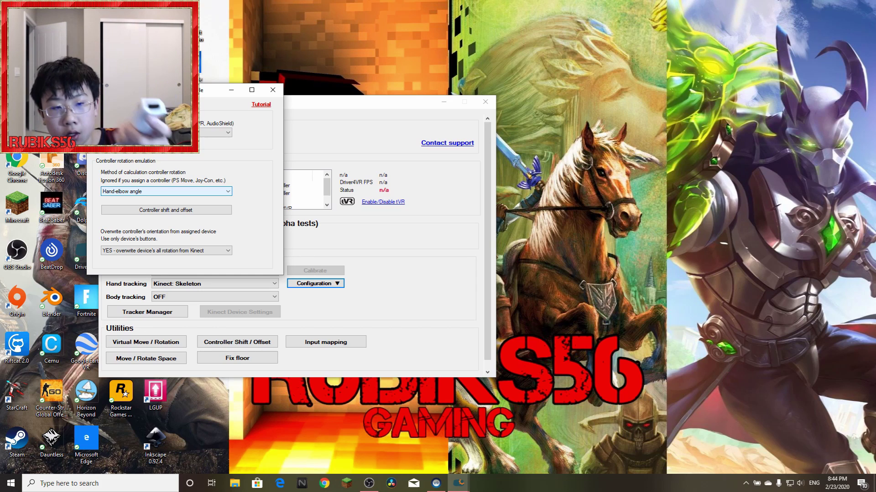
key("Tab")
key("Tab")
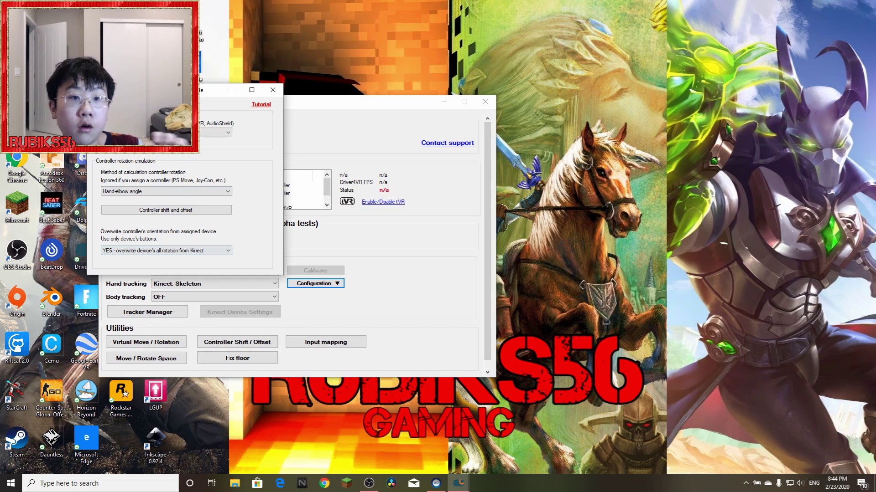
left_click(272, 90)
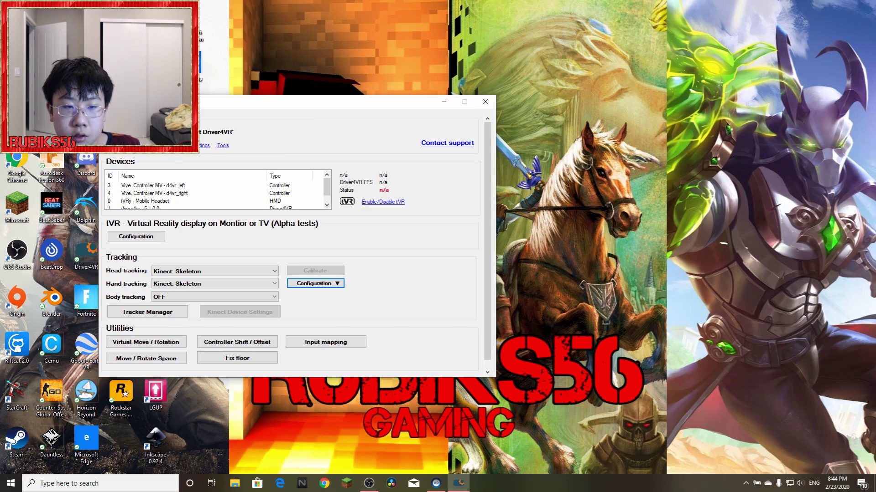
- Close Driver4VR and launch it again from the desktop to apply the Kinect settings
left_click(485, 101)
left_click(11, 483)
scroll(84, 386, "down", 1)
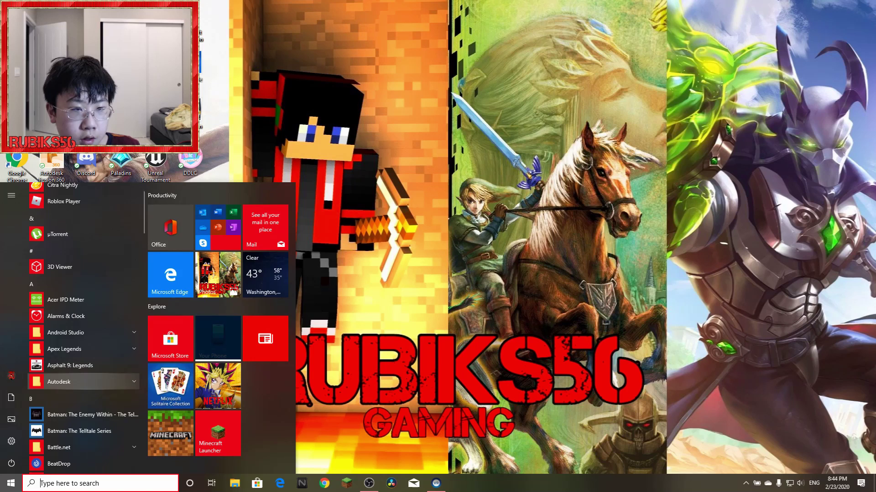
key("super")
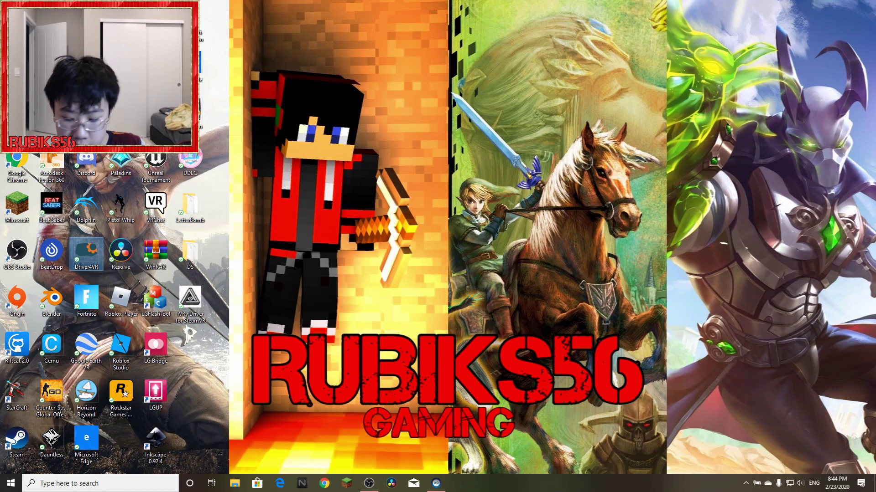
double_click(86, 253)
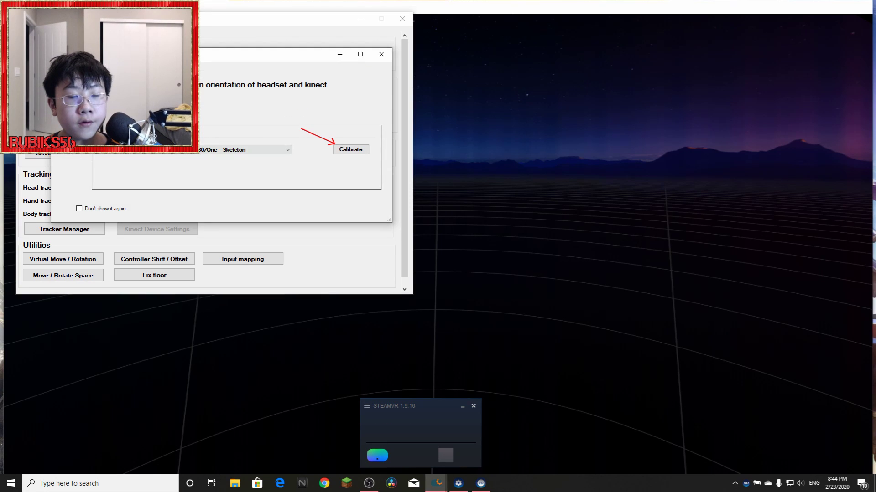
- Calibrate the headset direction against the Kinect 360/One skeleton sensor, close the calibration and minimize Driver4VR
left_click(351, 149)
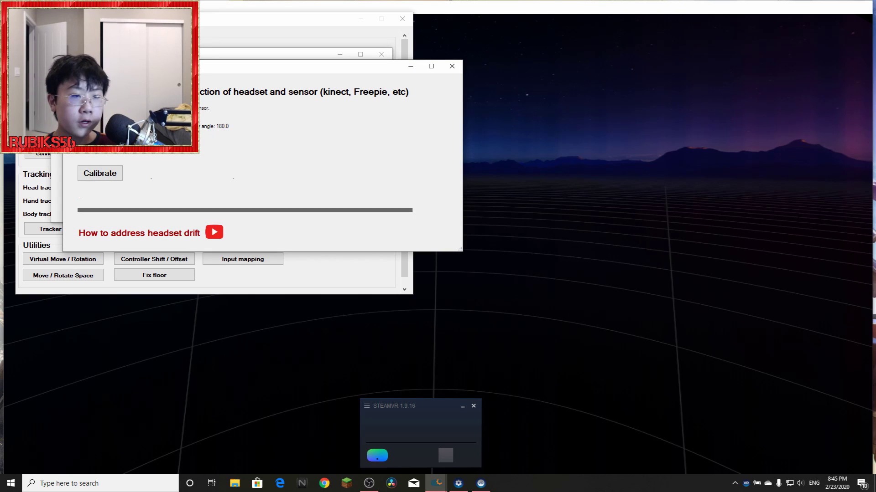
left_click(100, 174)
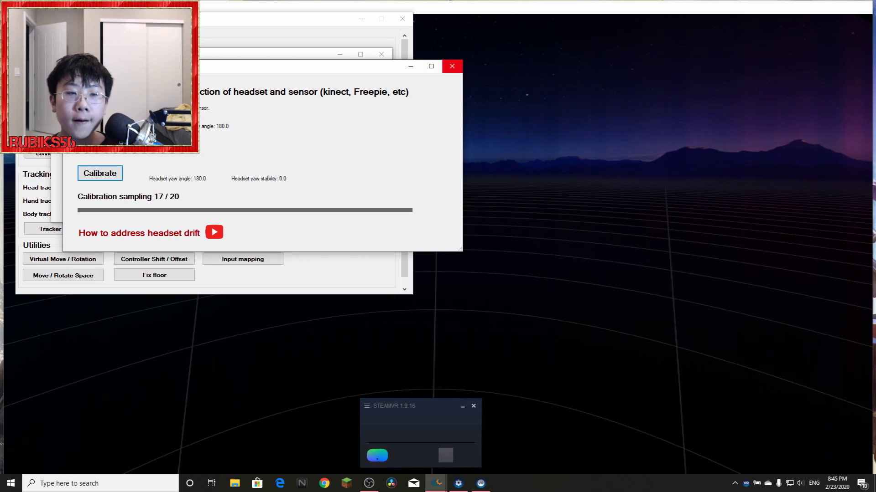
left_click(452, 66)
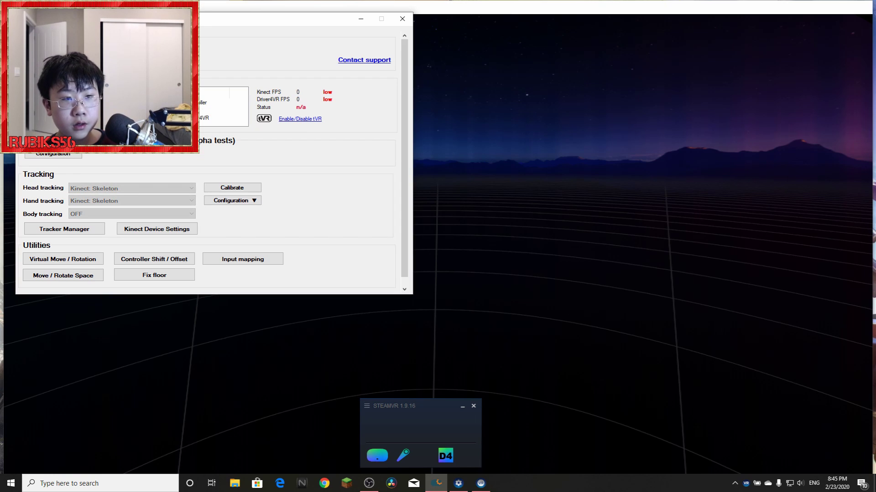
left_click(361, 19)
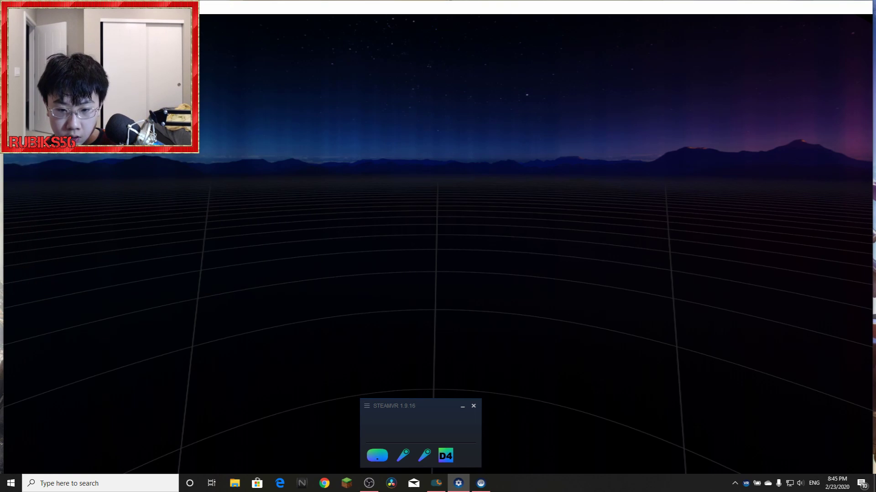
- Start SteamVR Room Setup for standing only and continue past the tracking check to the space calibration
left_click(462, 406)
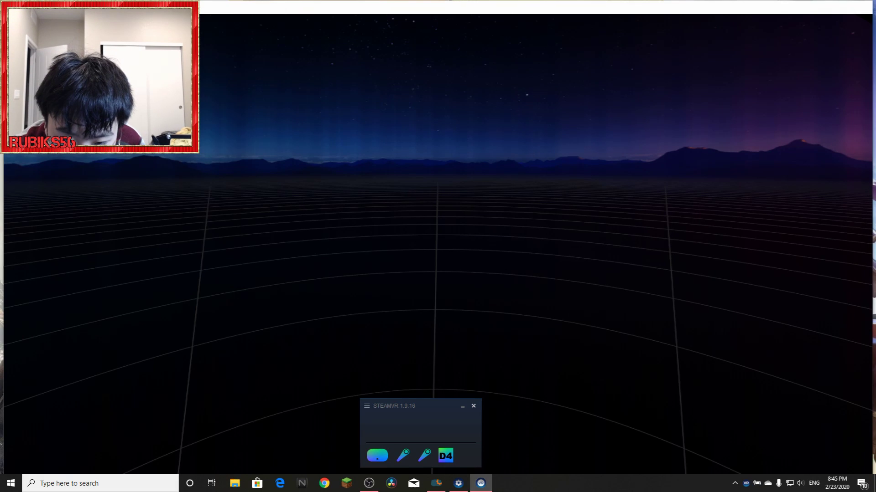
left_click(367, 406)
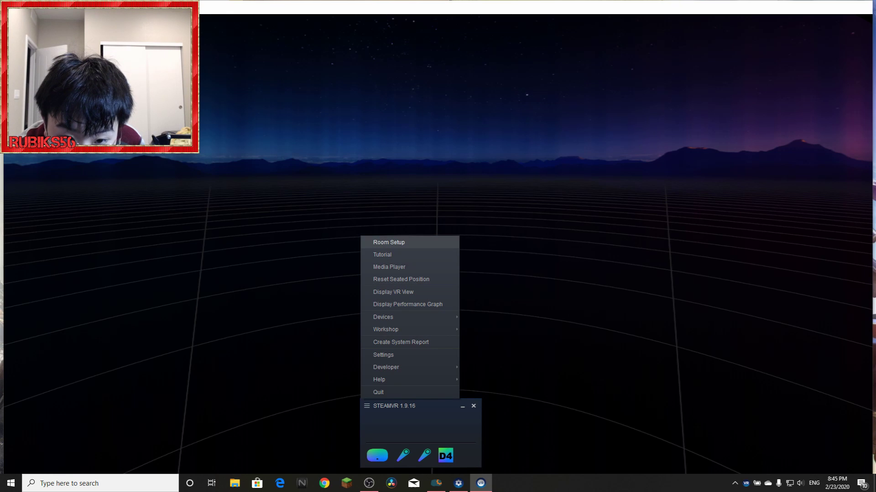
left_click(389, 242)
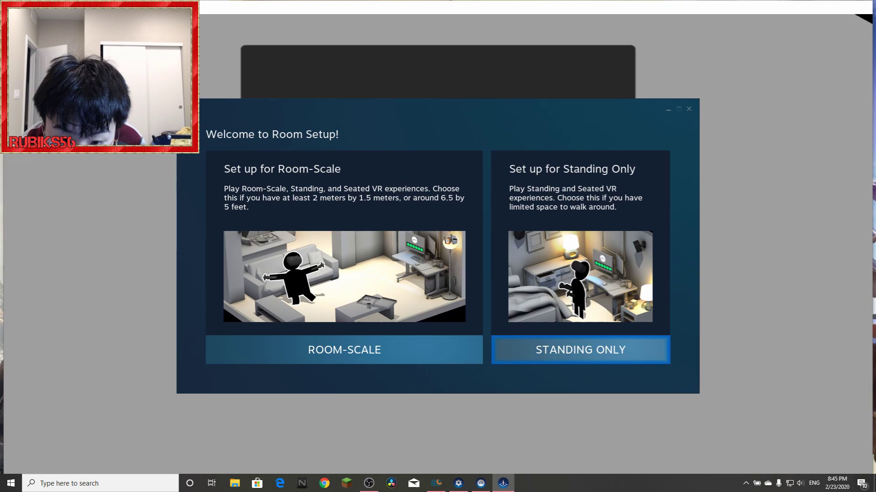
left_click(579, 350)
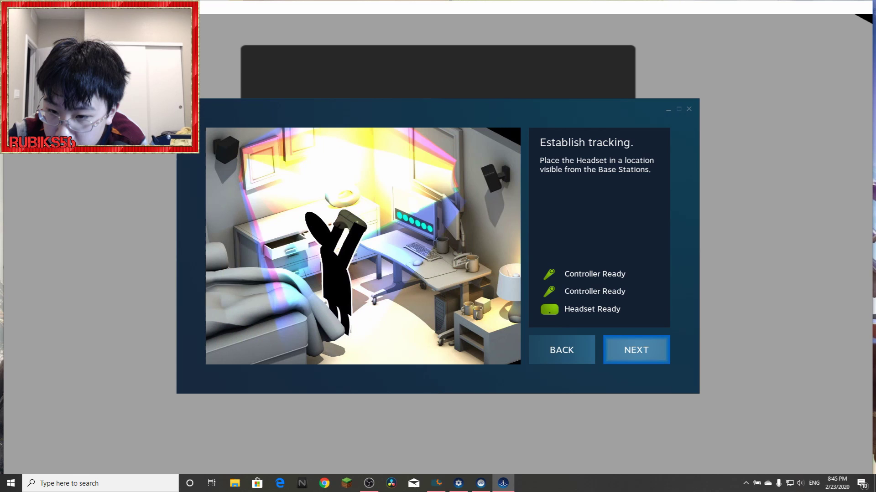
left_click(636, 350)
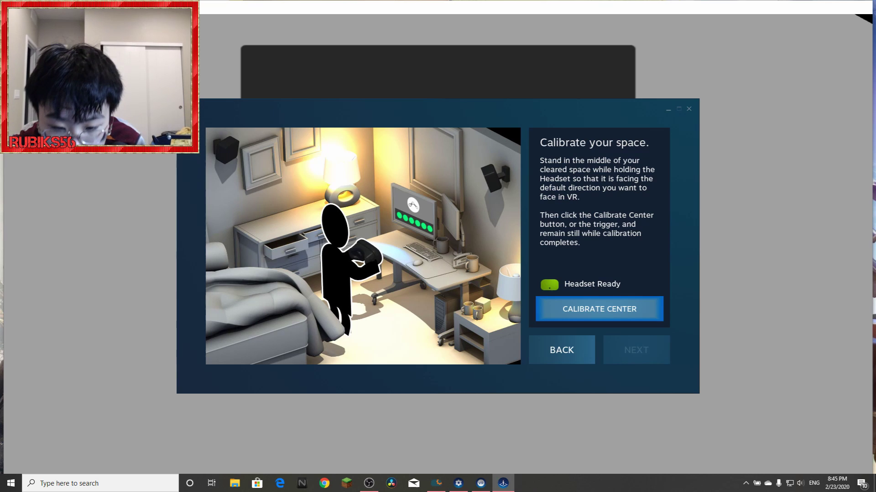
- Set the Kinect 360 tilt angle to 2 in Driver4VR's camera view, and complete the center calibration in Room Setup
left_click(436, 484)
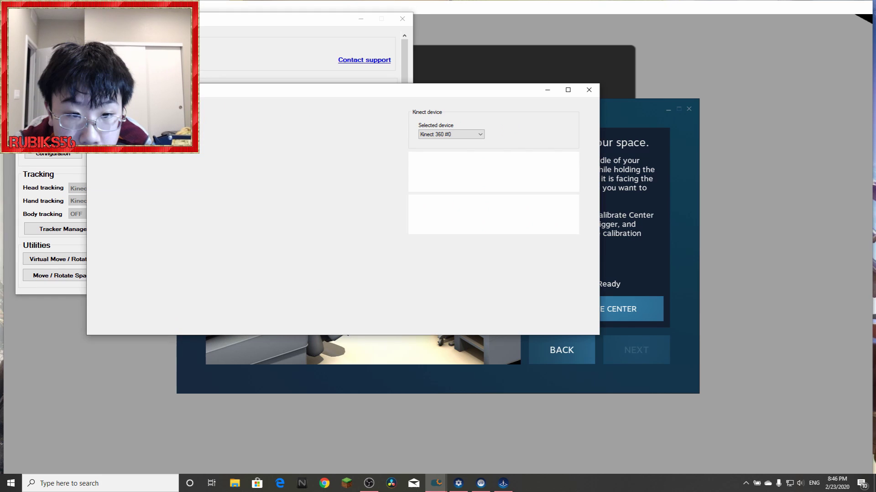
left_click_drag(182, 90, 190, 89)
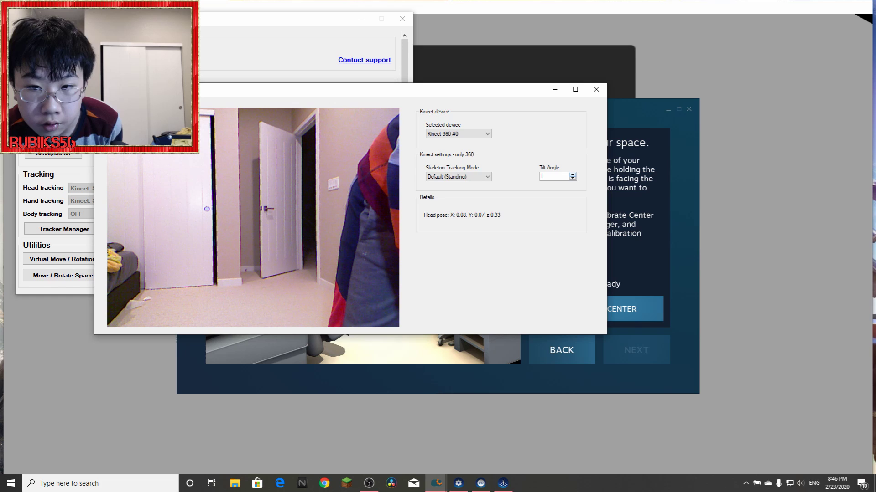
left_click(572, 174)
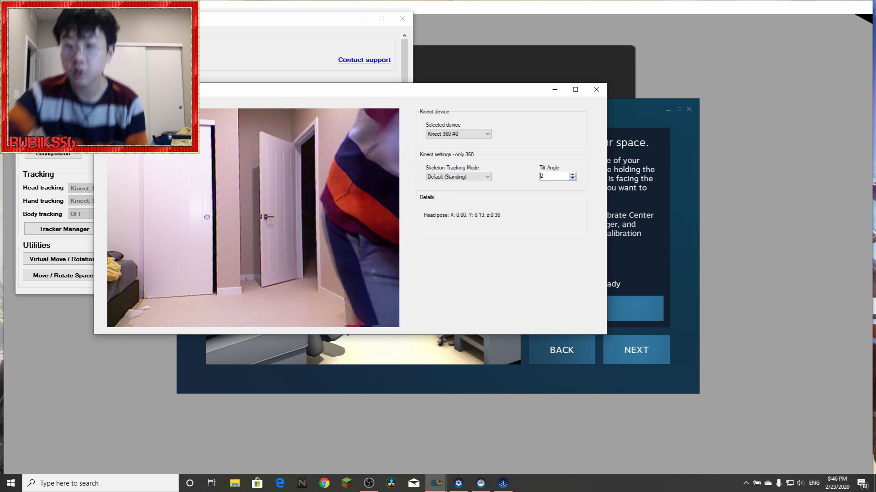
left_click(635, 350)
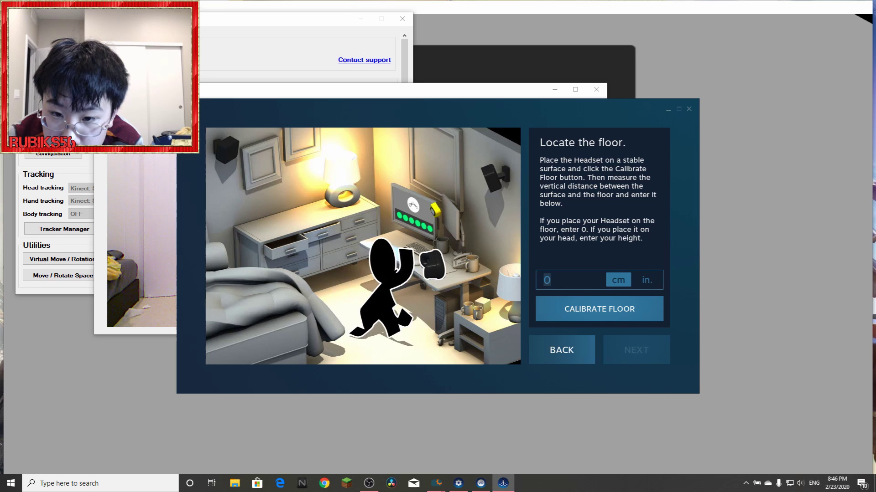
- Calibrate the floor with a height of 160 cm to finish Room Setup, and minimize the Kinect view and Driver4VR
type("160")
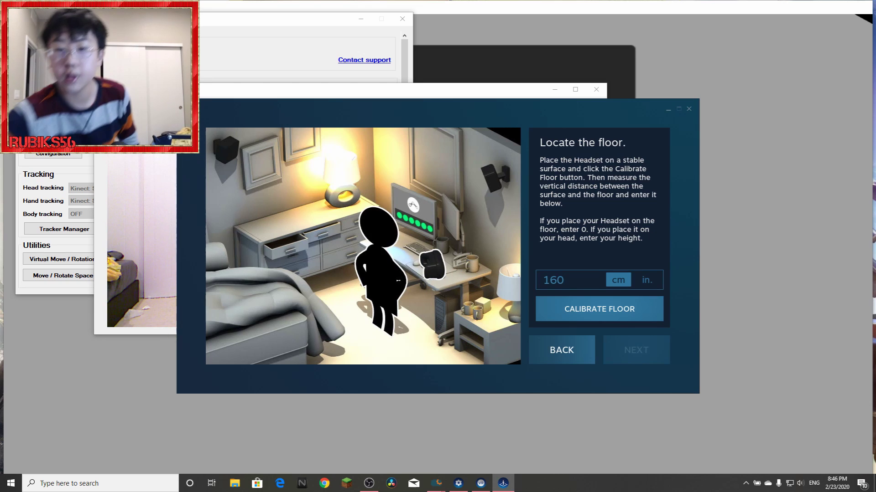
key("alt+Tab")
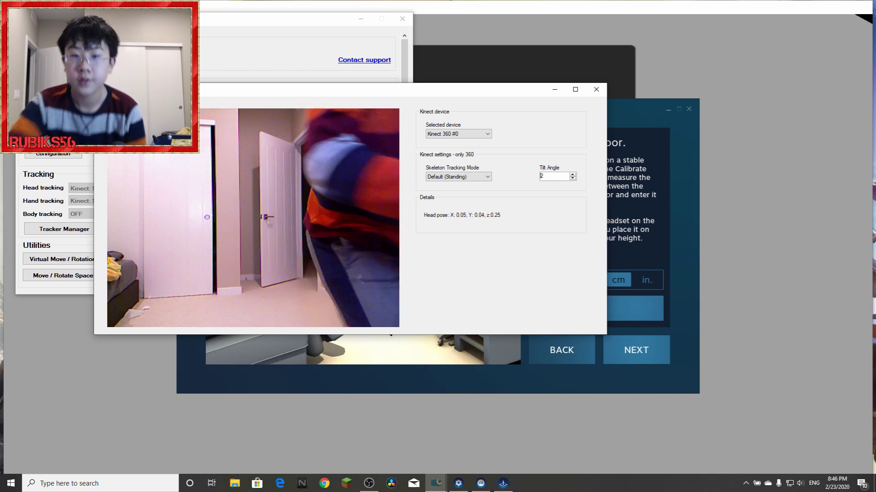
left_click(636, 350)
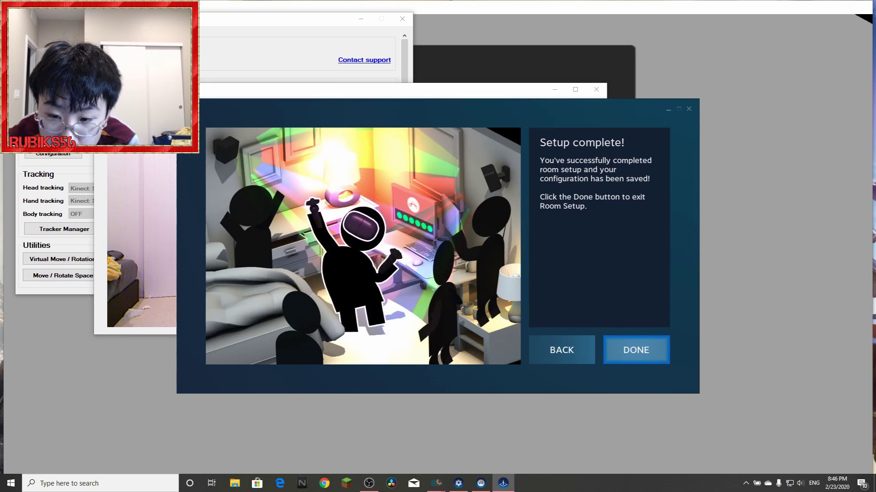
left_click(636, 350)
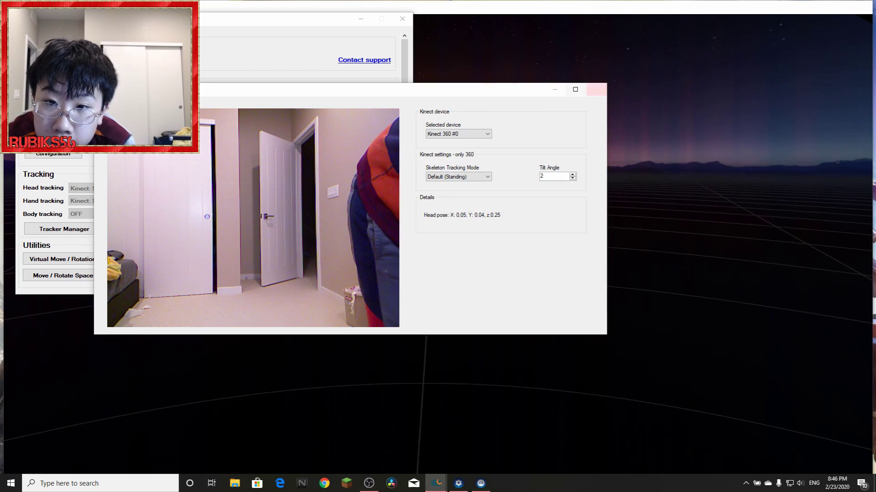
left_click(554, 89)
left_click(361, 18)
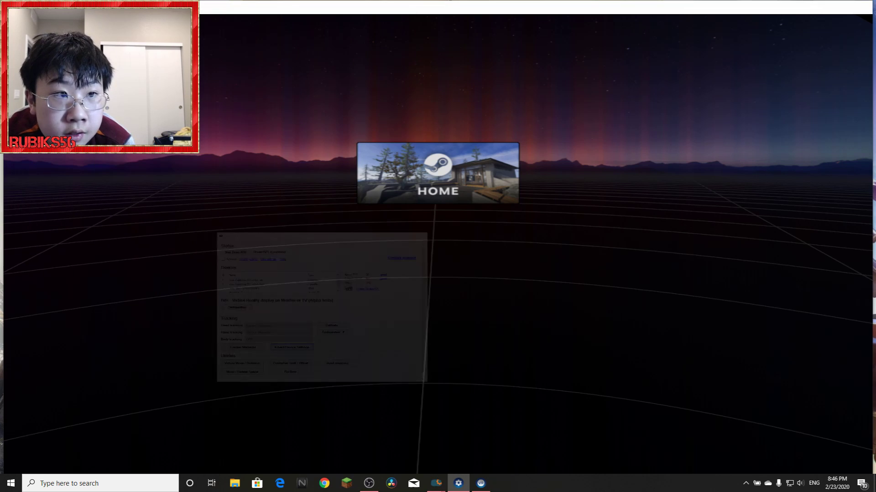